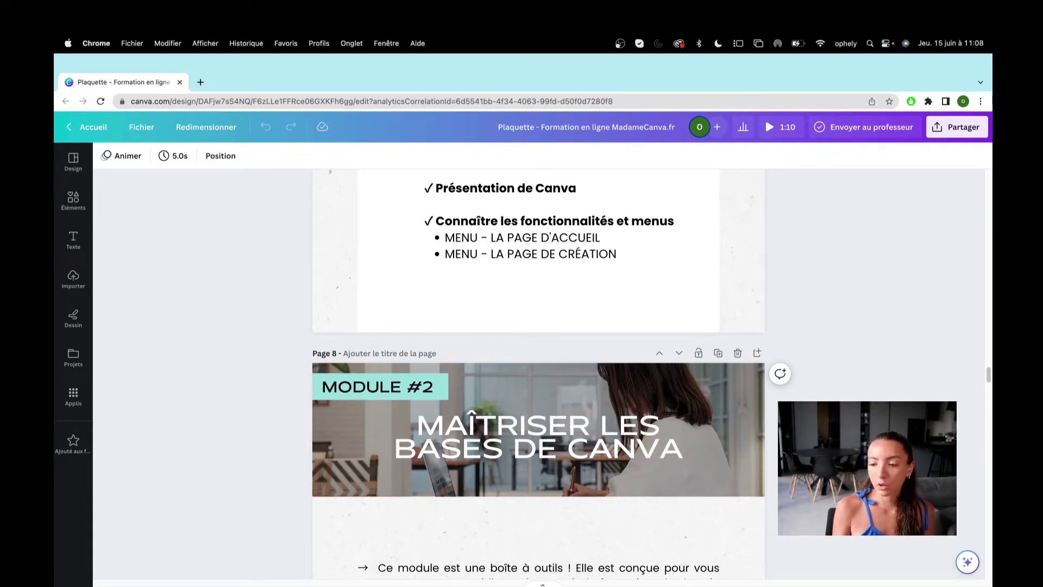
Show all pages as a grid, add a blank page at the end and move it to position 2 after the cover.
{"action": "scroll", "coordinate": [538, 386], "scroll_direction": "down", "scroll_amount": 5}
{"action": "scroll", "coordinate": [539, 359], "scroll_direction": "up", "scroll_amount": 2}
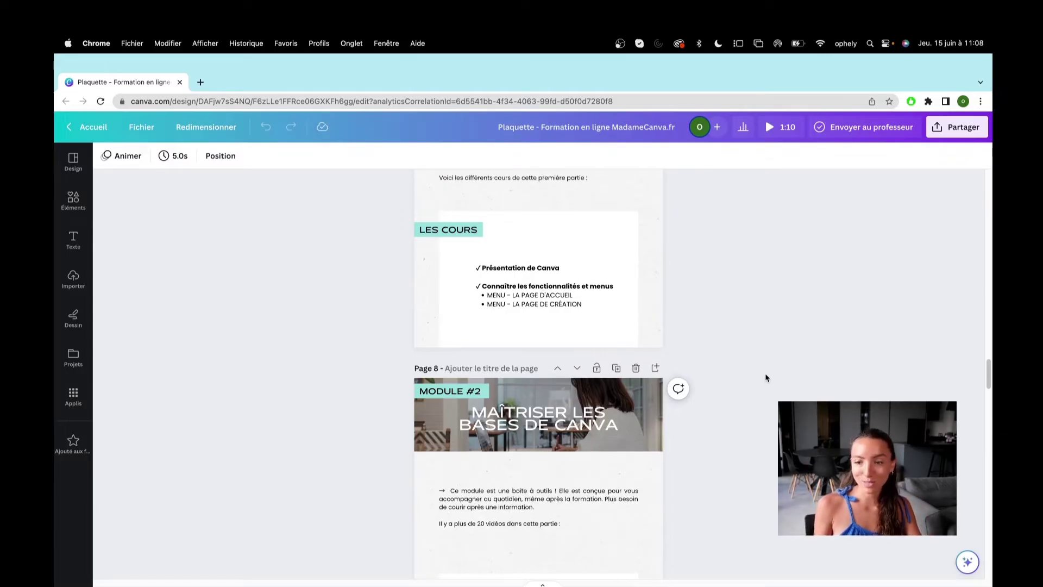
{"action": "scroll", "coordinate": [766, 373], "scroll_direction": "down", "scroll_amount": 15}
{"action": "scroll", "coordinate": [766, 375], "scroll_direction": "down", "scroll_amount": 3}
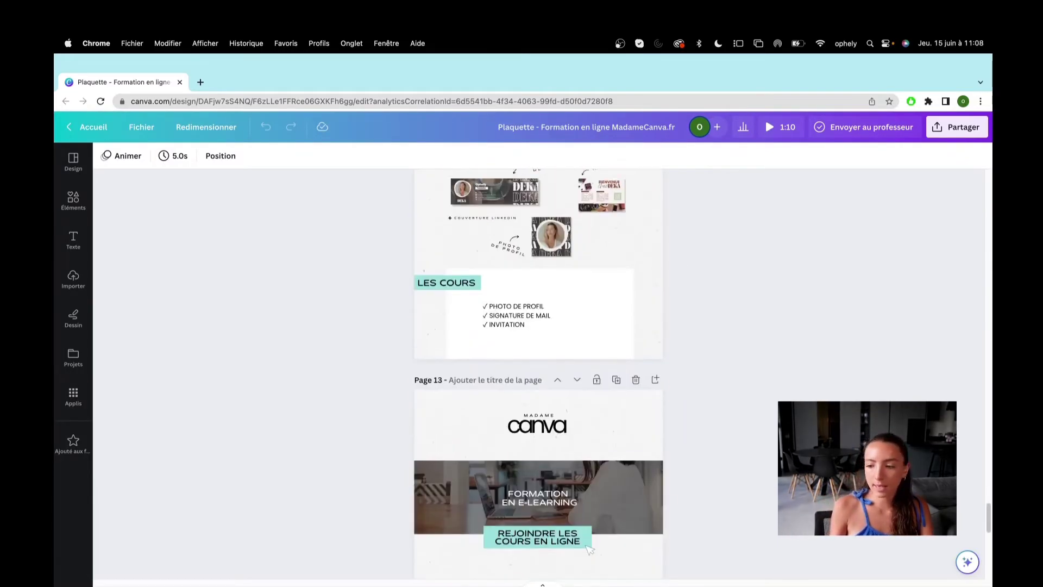
{"action": "left_click", "coordinate": [934, 581]}
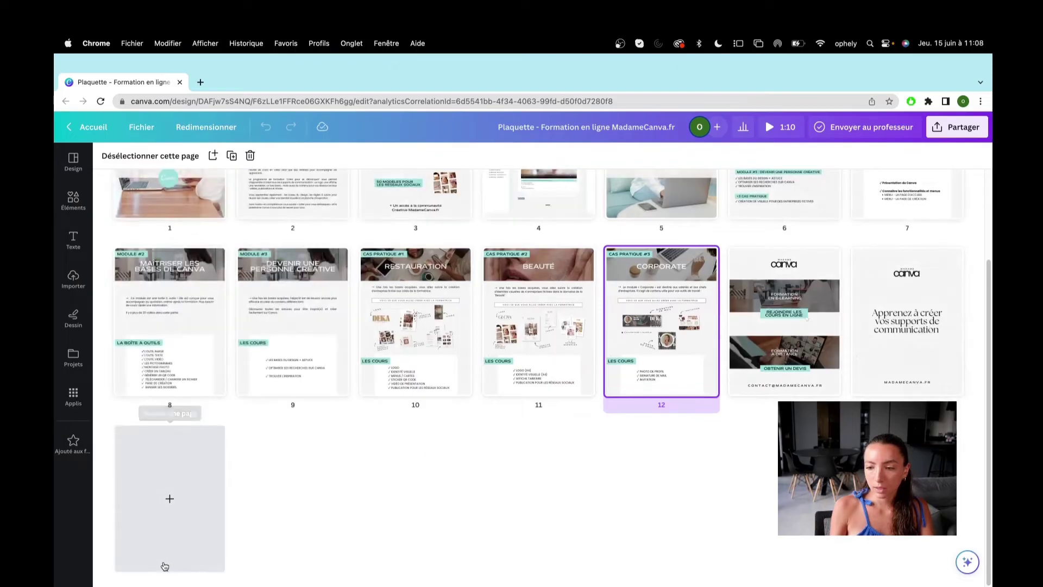
{"action": "scroll", "coordinate": [391, 557], "scroll_direction": "up", "scroll_amount": 2}
{"action": "scroll", "coordinate": [390, 557], "scroll_direction": "down", "scroll_amount": 2}
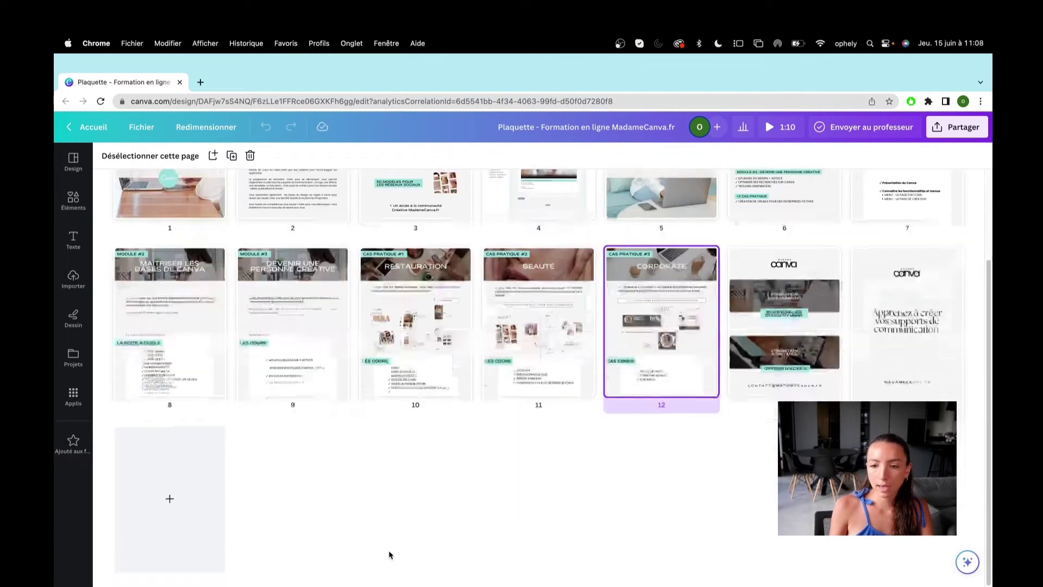
{"action": "left_click", "coordinate": [154, 513]}
{"action": "left_click_drag", "start_coordinate": [186, 517], "coordinate": [292, 264]}
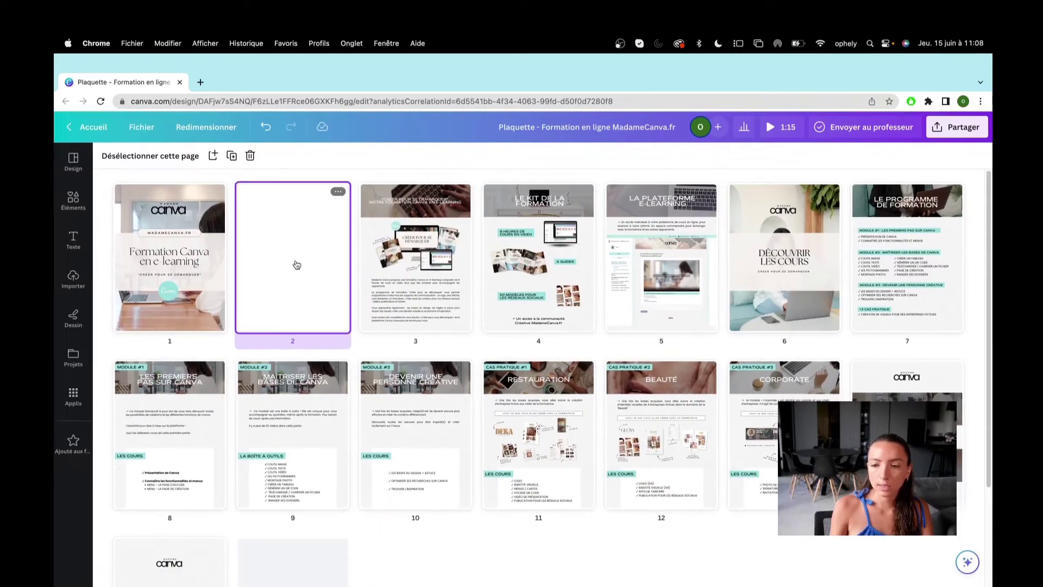
Copy the cover's title text "Formation Canva en e-learning" onto the blank page 2.
{"action": "double_click", "coordinate": [538, 266]}
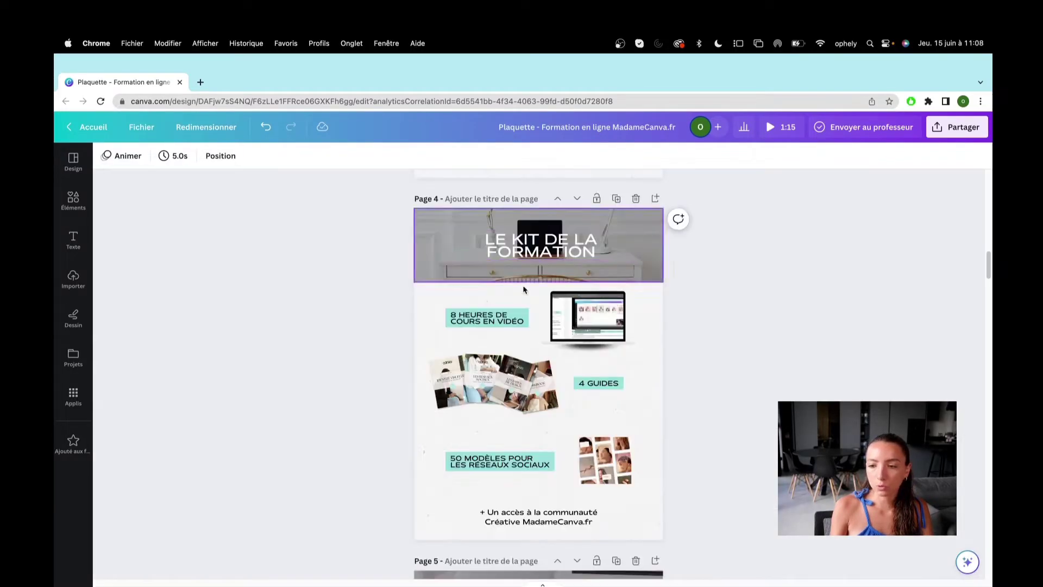
{"action": "left_click", "coordinate": [470, 321]}
{"action": "scroll", "coordinate": [472, 330], "scroll_direction": "down", "scroll_amount": 1}
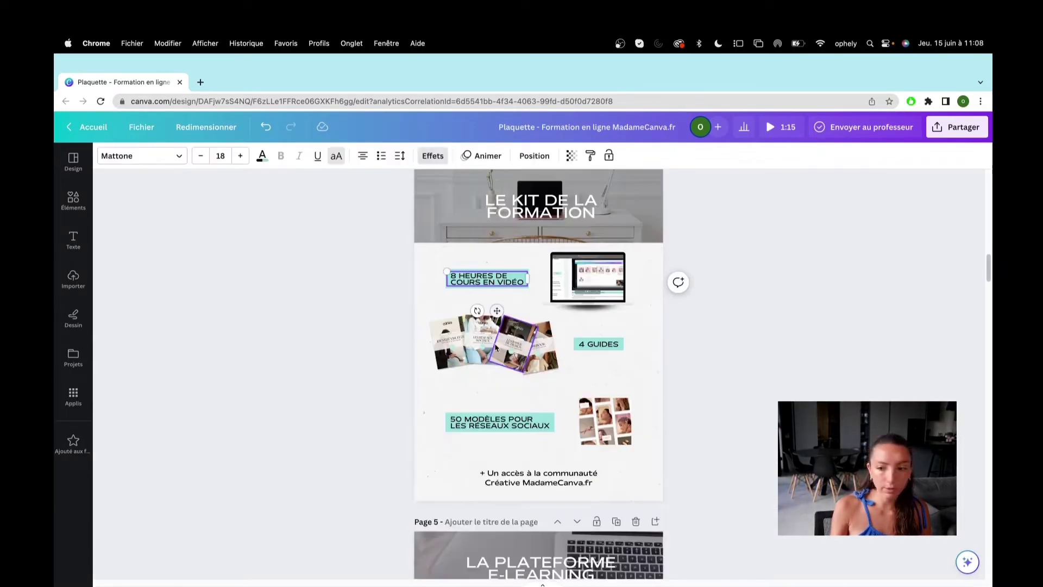
{"action": "left_click", "coordinate": [545, 470]}
{"action": "scroll", "coordinate": [545, 471], "scroll_direction": "up", "scroll_amount": 20}
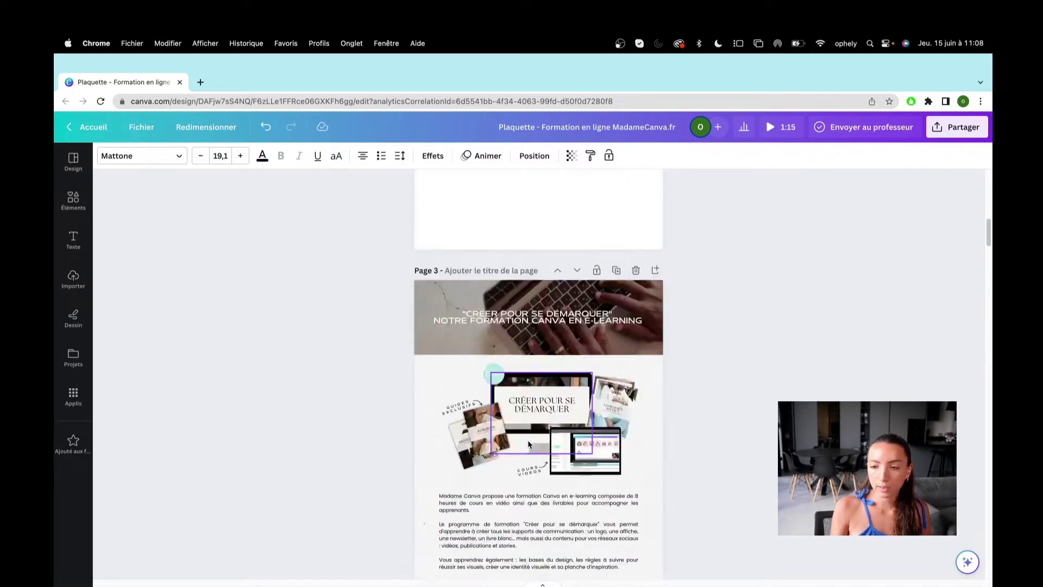
{"action": "scroll", "coordinate": [527, 438], "scroll_direction": "down", "scroll_amount": 2}
{"action": "left_click", "coordinate": [504, 230]}
{"action": "key", "text": "ctrl+c"}
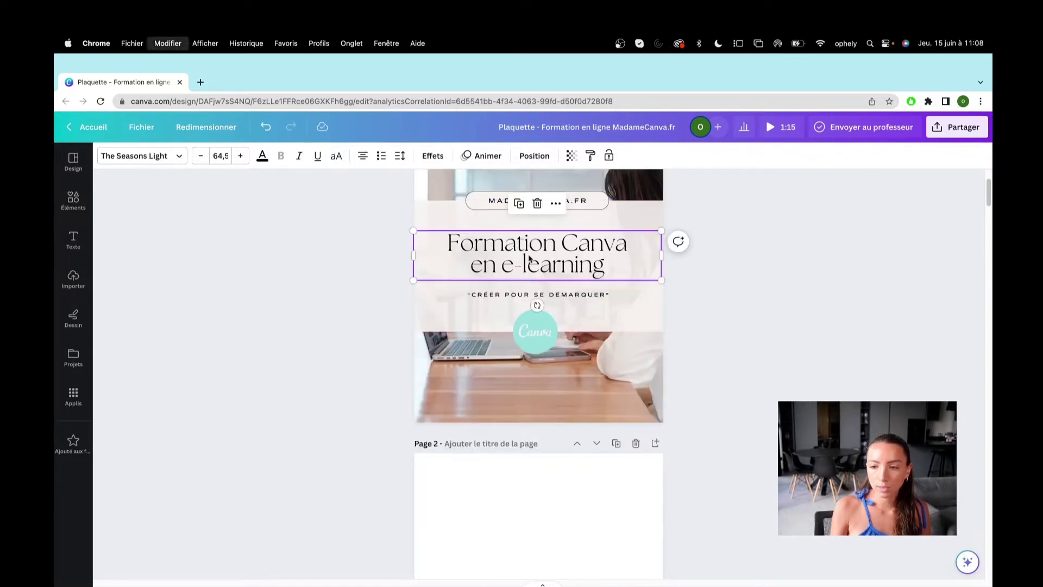
{"action": "scroll", "coordinate": [533, 454], "scroll_direction": "down", "scroll_amount": 3}
{"action": "left_click", "coordinate": [533, 454]}
{"action": "key", "text": "ctrl+v"}
Move the copied title to the top of page 2 and replace its text with "Sommaire".
{"action": "left_click_drag", "start_coordinate": [569, 491], "coordinate": [570, 372]}
{"action": "double_click", "coordinate": [596, 368]}
{"action": "type", "text": "Sommaire"}
{"action": "left_click", "coordinate": [575, 442]}
Copy the cover's "CRÉER POUR SE DÉMARQUER" tagline onto page 2 and place it just below the Sommaire title.
{"action": "scroll", "coordinate": [543, 426], "scroll_direction": "up", "scroll_amount": 5}
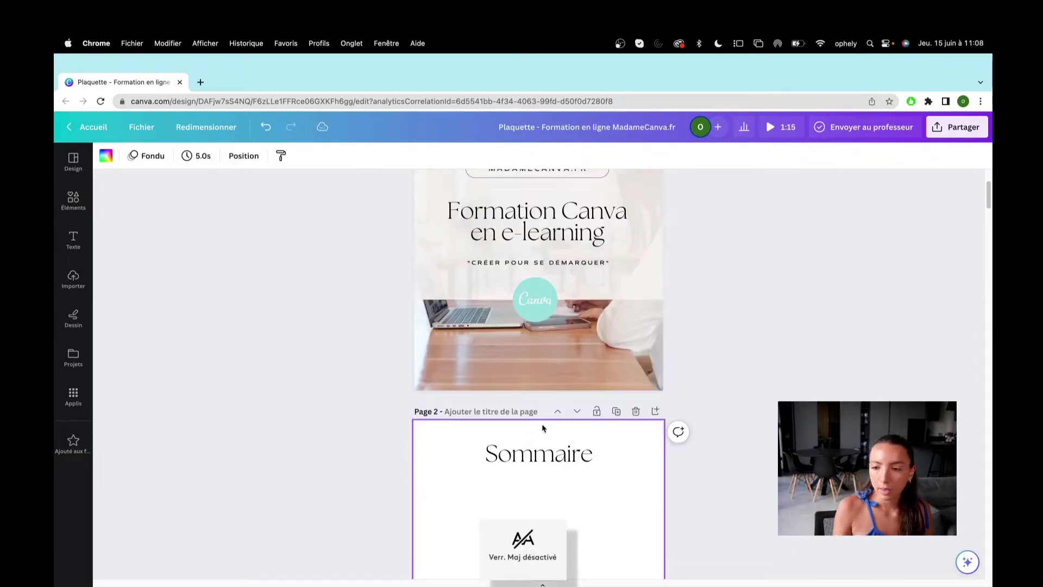
{"action": "left_click", "coordinate": [565, 341]}
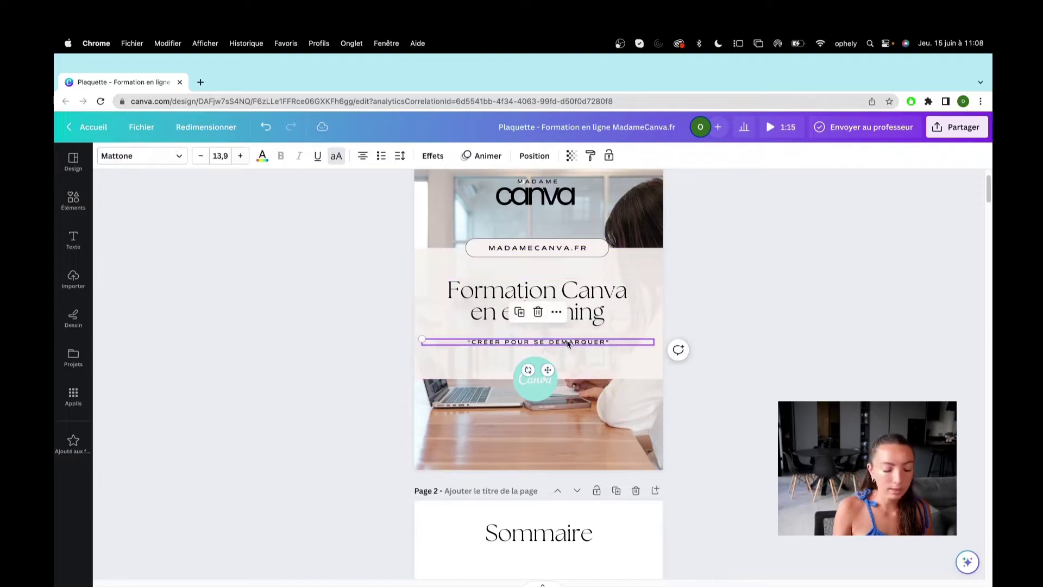
{"action": "scroll", "coordinate": [537, 381], "scroll_direction": "down", "scroll_amount": 4}
{"action": "left_click", "coordinate": [507, 428]}
{"action": "left_click", "coordinate": [562, 519]}
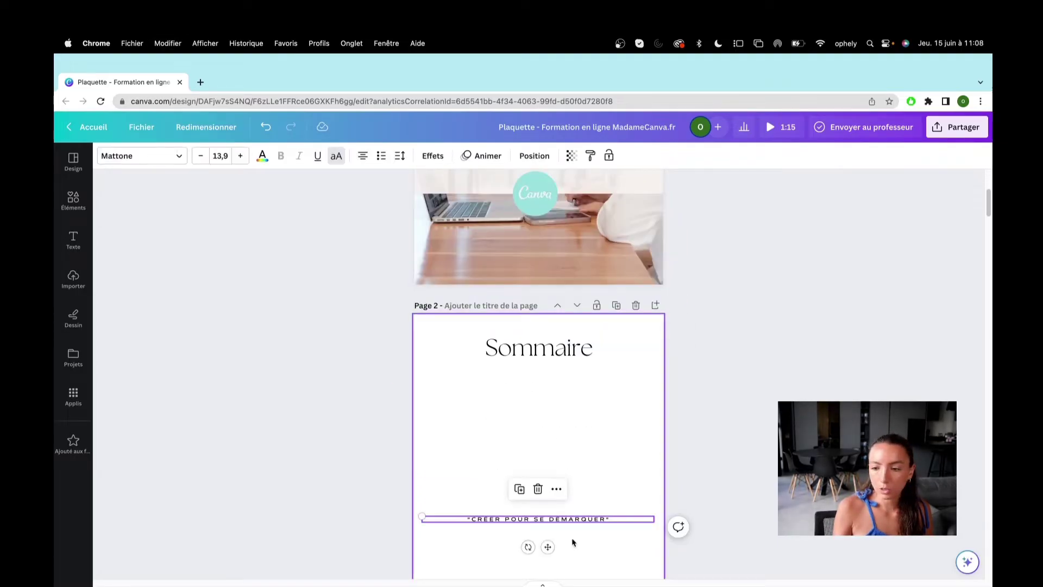
{"action": "left_click_drag", "start_coordinate": [559, 519], "coordinate": [555, 396]}
Replace the copied tagline's text with "CHAPITRE 1 - PAGE 10".
{"action": "left_click", "coordinate": [564, 396]}
{"action": "key", "text": "Caps_Lock"}
{"action": "type", "text": "-"}
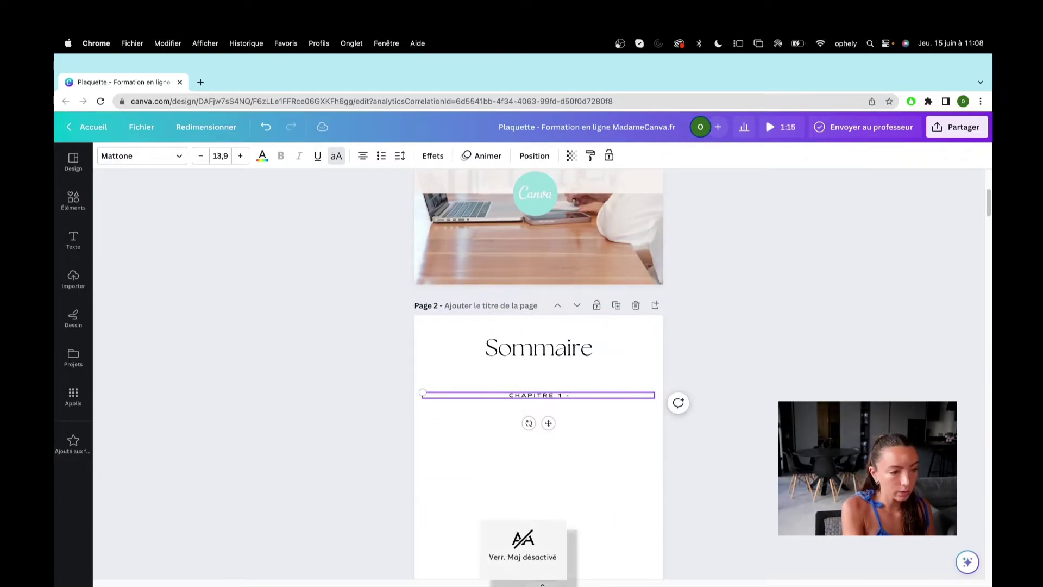
{"action": "type", "text": " PAGE 14"}
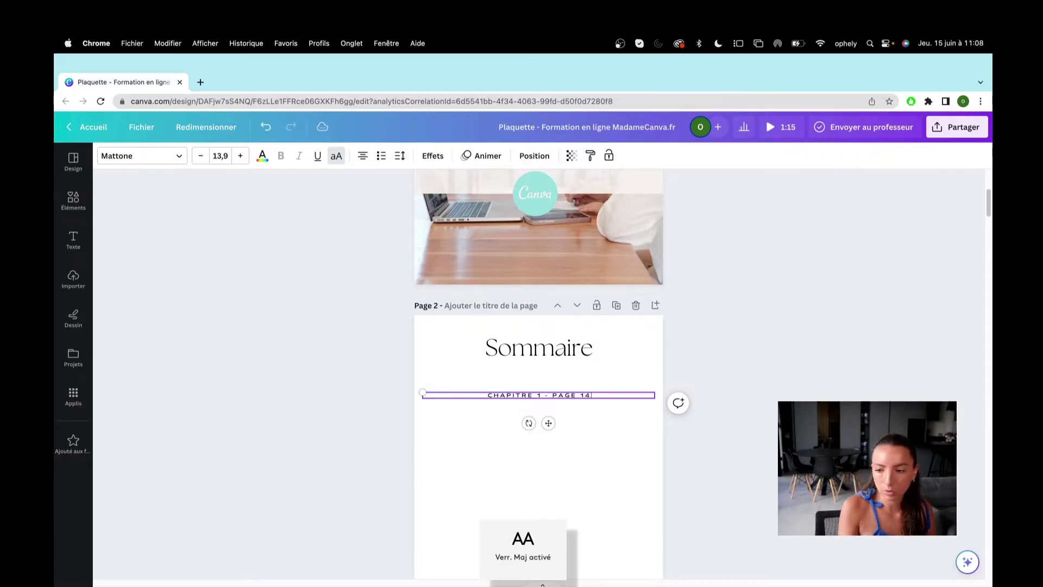
{"action": "key", "text": "BackSpace"}
{"action": "type", "text": "0"}
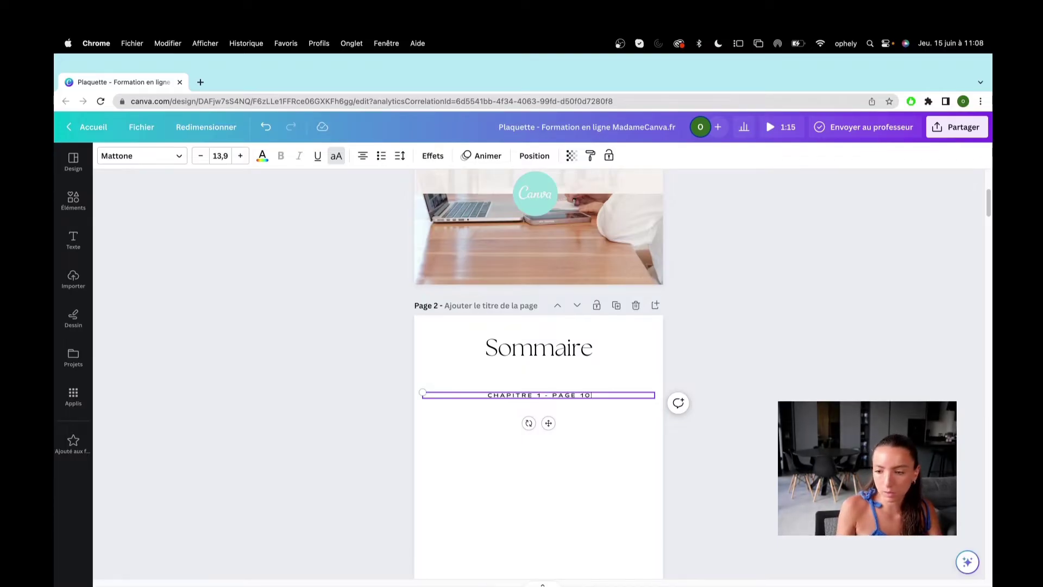
{"action": "left_click", "coordinate": [574, 451]}
Duplicate the chapter line directly below itself and change the copy's text to "CHAPITRE 2 - PAGE 11".
{"action": "scroll", "coordinate": [538, 395], "scroll_direction": "up", "scroll_amount": 2}
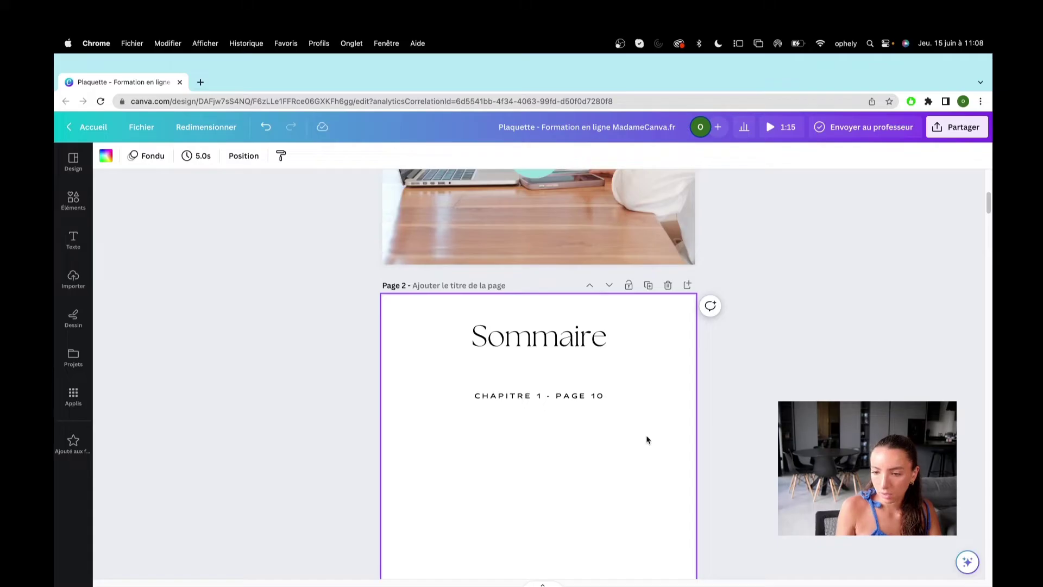
{"action": "left_click", "coordinate": [539, 399]}
{"action": "left_click_drag", "start_coordinate": [539, 399], "coordinate": [537, 419]}
{"action": "double_click", "coordinate": [539, 420]}
{"action": "type", "text": "2 - PAGE 11"}
{"action": "left_click", "coordinate": [604, 419]}
{"action": "key", "text": "BackSpace"}
{"action": "type", "text": "1"}
{"action": "left_click", "coordinate": [618, 461]}
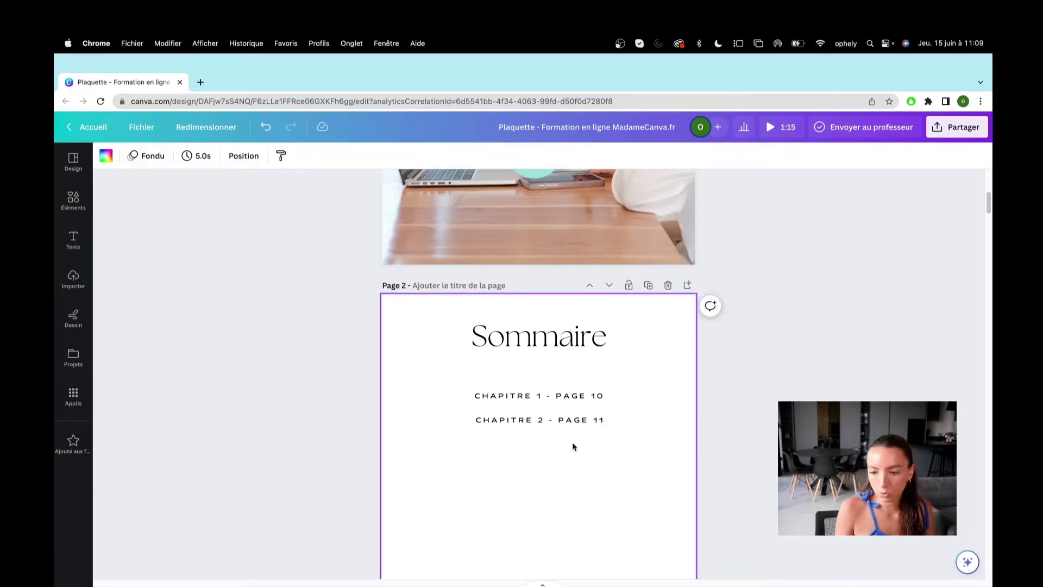
Copy the "CHAPITRE 2 - PAGE 11" line and place the copy near the bottom of page 2.
{"action": "left_click", "coordinate": [549, 426]}
{"action": "left_click", "coordinate": [541, 423]}
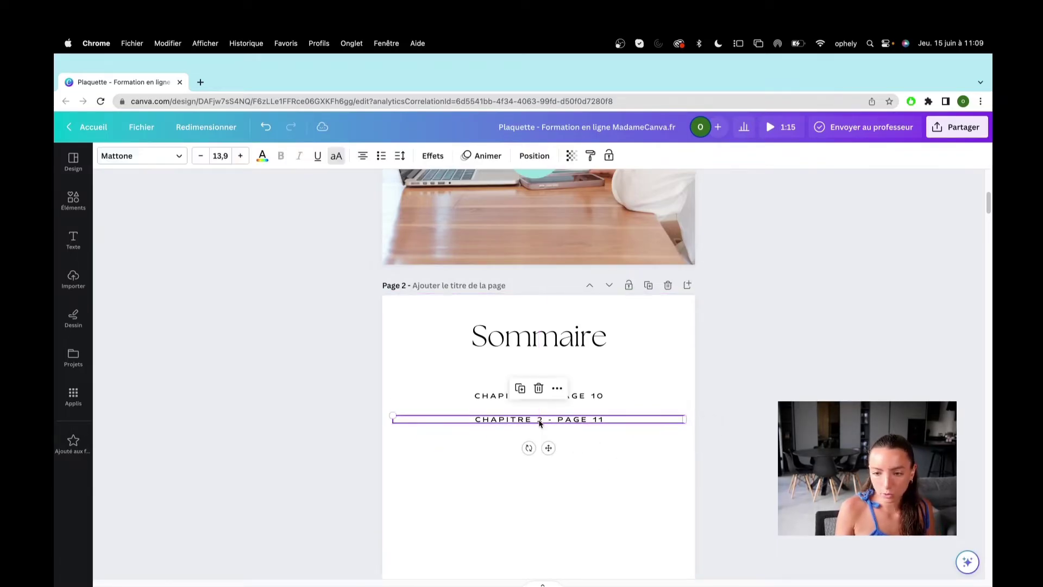
{"action": "scroll", "coordinate": [500, 386], "scroll_direction": "down", "scroll_amount": 6}
{"action": "left_click", "coordinate": [495, 363]}
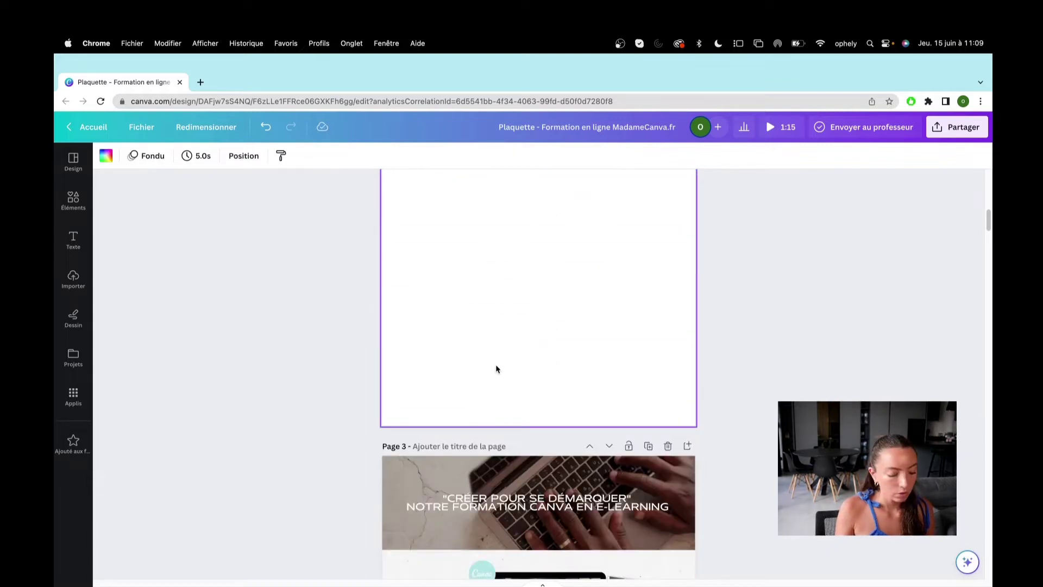
{"action": "key", "text": "ctrl+v"}
{"action": "left_click_drag", "start_coordinate": [554, 376], "coordinate": [554, 392]}
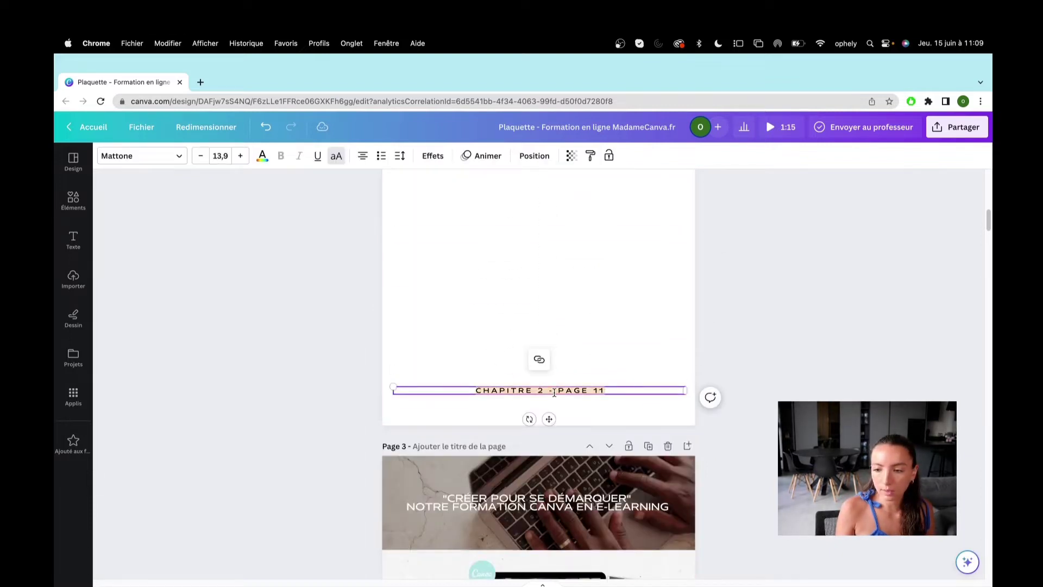
Replace the bottom line's text with "MADAMECANVA.FR" and position it centred just above the lower edge of page 2.
{"action": "triple_click", "coordinate": [554, 392]}
{"action": "key", "text": "Caps_Lock"}
{"action": "type", "text": "A"}
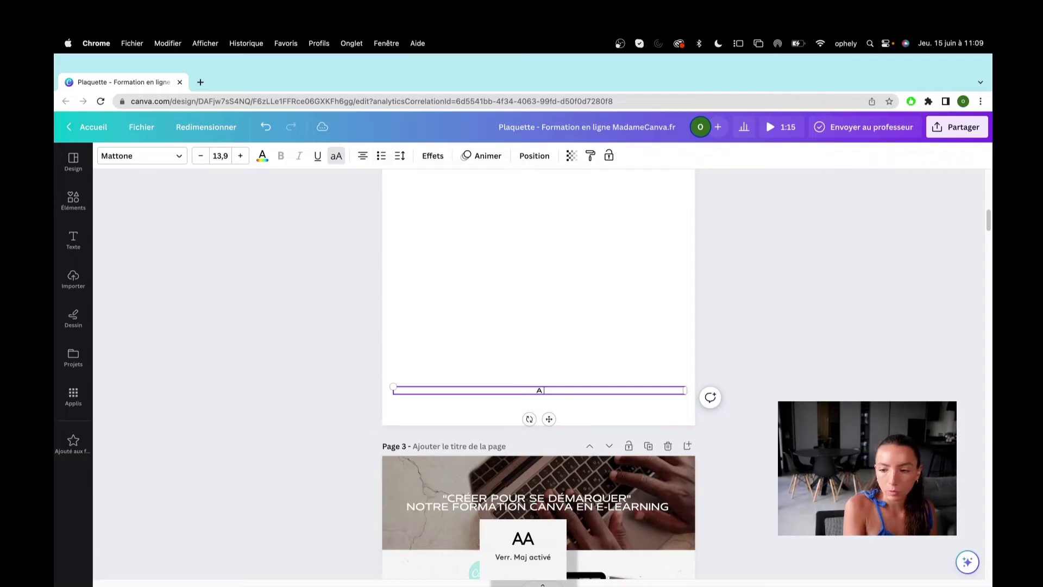
{"action": "type", "text": "ADAMECANVA."}
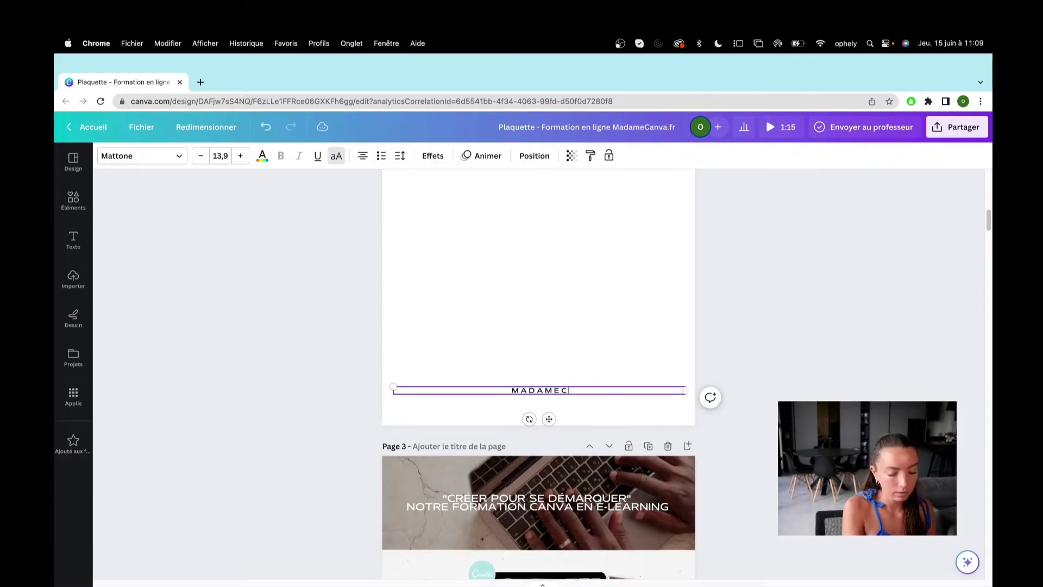
{"action": "key", "text": "Caps_Lock"}
{"action": "type", "text": "FR"}
{"action": "key", "text": "Caps_Lock"}
{"action": "left_click", "coordinate": [559, 400]}
{"action": "left_click_drag", "start_coordinate": [558, 392], "coordinate": [550, 400]}
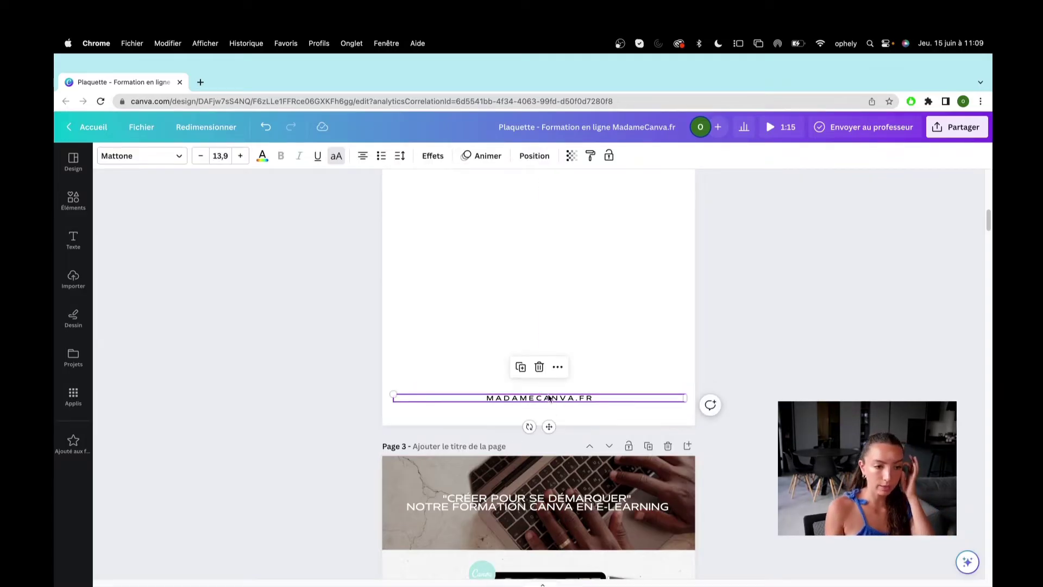
{"action": "scroll", "coordinate": [549, 400], "scroll_direction": "up", "scroll_amount": 3}
{"action": "scroll", "coordinate": [555, 380], "scroll_direction": "down", "scroll_amount": 2}
{"action": "left_click_drag", "start_coordinate": [549, 502], "coordinate": [541, 491]}
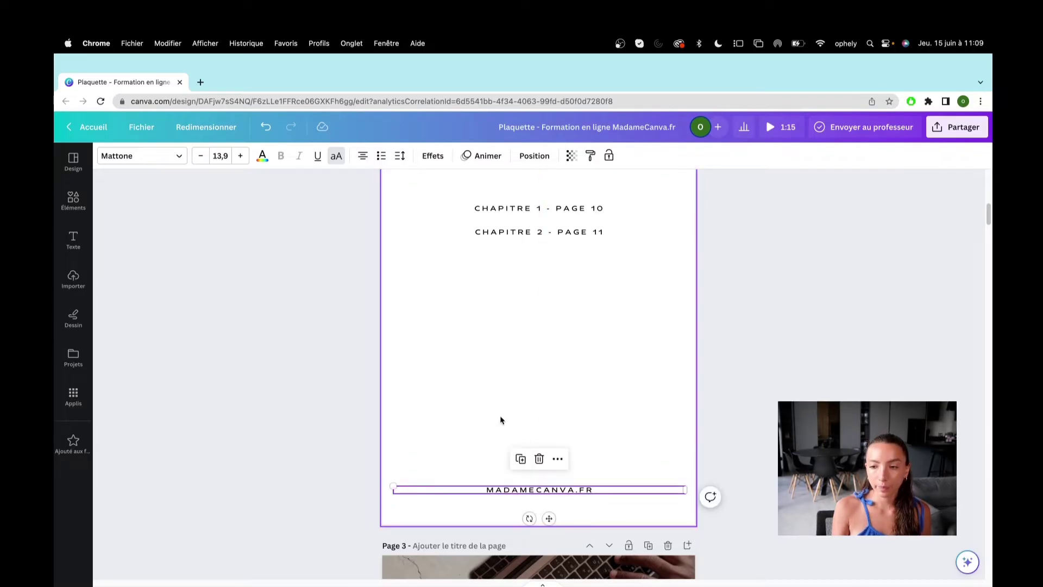
Search the elements library for "linkedin LOGO".
{"action": "left_click", "coordinate": [516, 432]}
{"action": "left_click", "coordinate": [79, 217]}
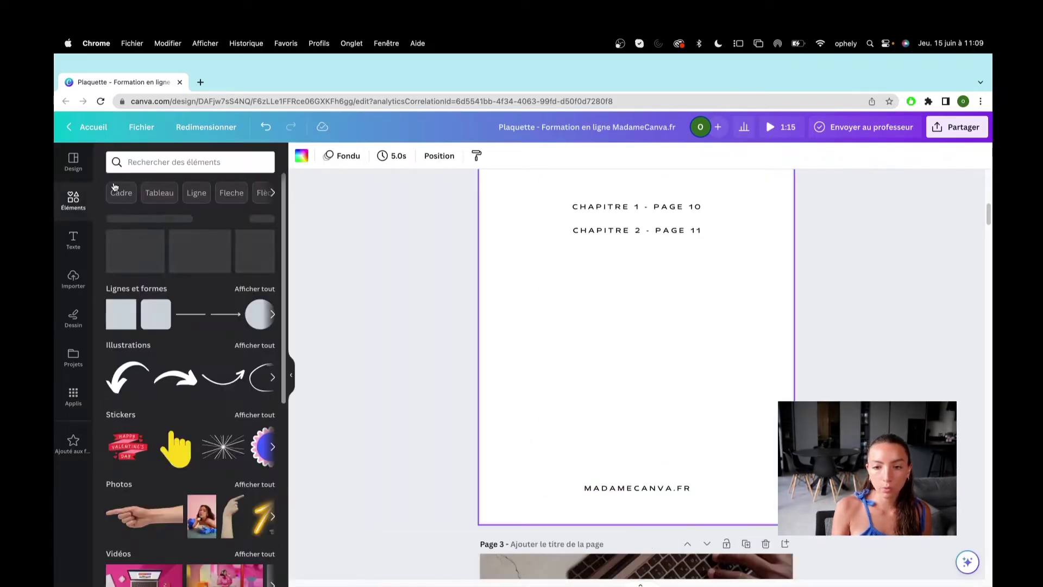
{"action": "type", "text": "INST"}
{"action": "key", "text": "BackSpace"}
{"action": "key", "text": "BackSpace"}
{"action": "key", "text": "BackSpace"}
{"action": "key", "text": "BackSpace"}
{"action": "type", "text": "LINK"}
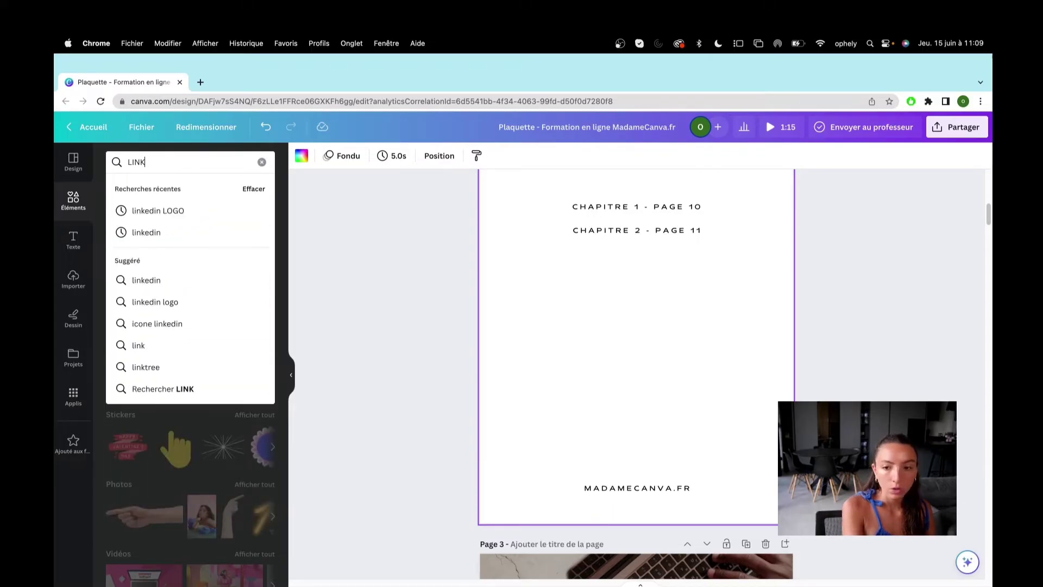
{"action": "left_click", "coordinate": [158, 210]}
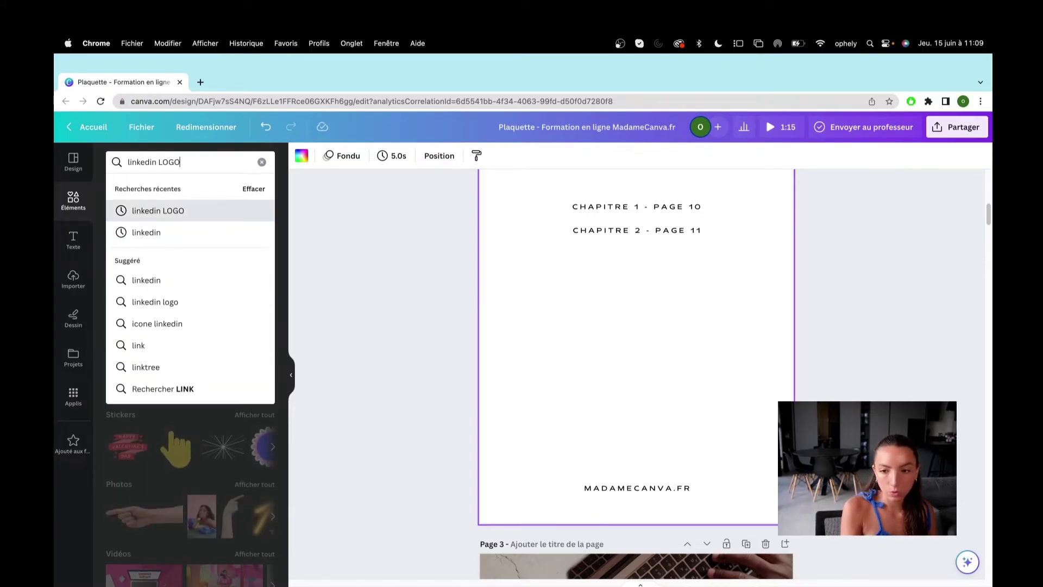
Insert the blue LinkedIn logo on page 2, shrink it to a small icon and place it in the page's bottom-right corner.
{"action": "left_click", "coordinate": [120, 259]}
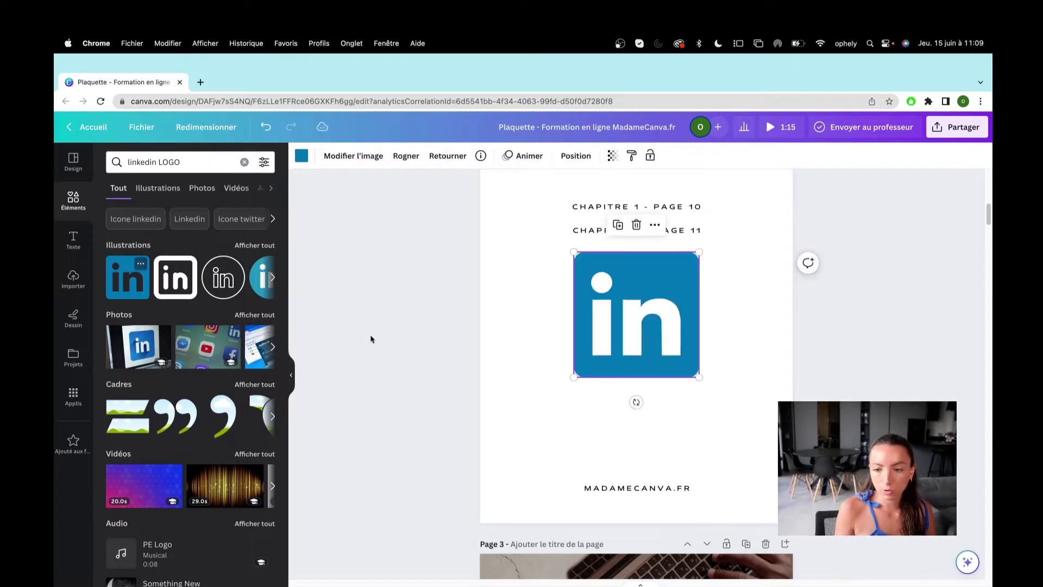
{"action": "left_click_drag", "start_coordinate": [686, 252], "coordinate": [773, 532]}
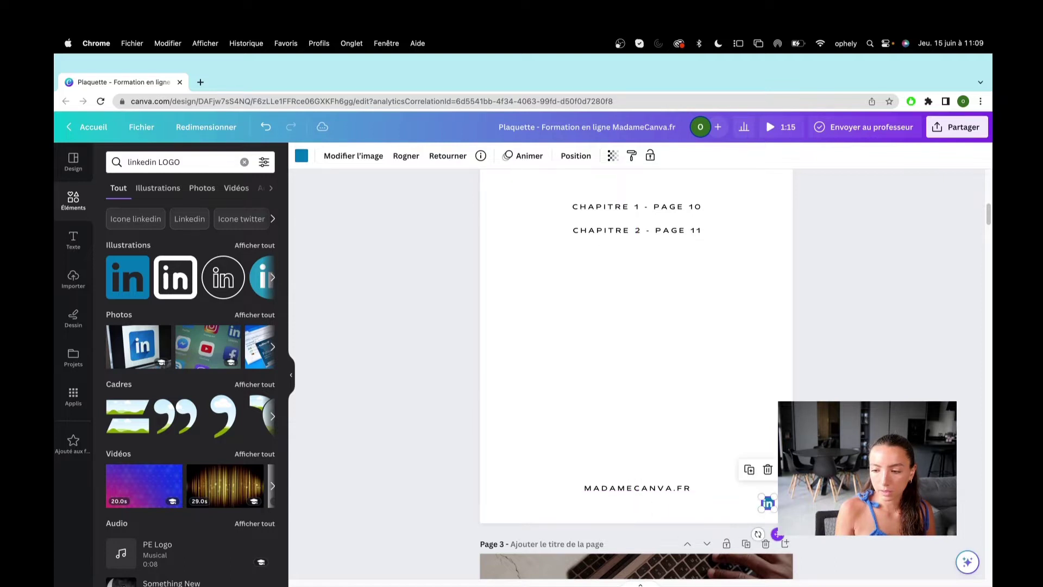
{"action": "left_click", "coordinate": [705, 449]}
Link the whole "CHAPITRE 1 - PAGE 10" line on page 2 to page 10 of the document.
{"action": "scroll", "coordinate": [706, 440], "scroll_direction": "up", "scroll_amount": 5}
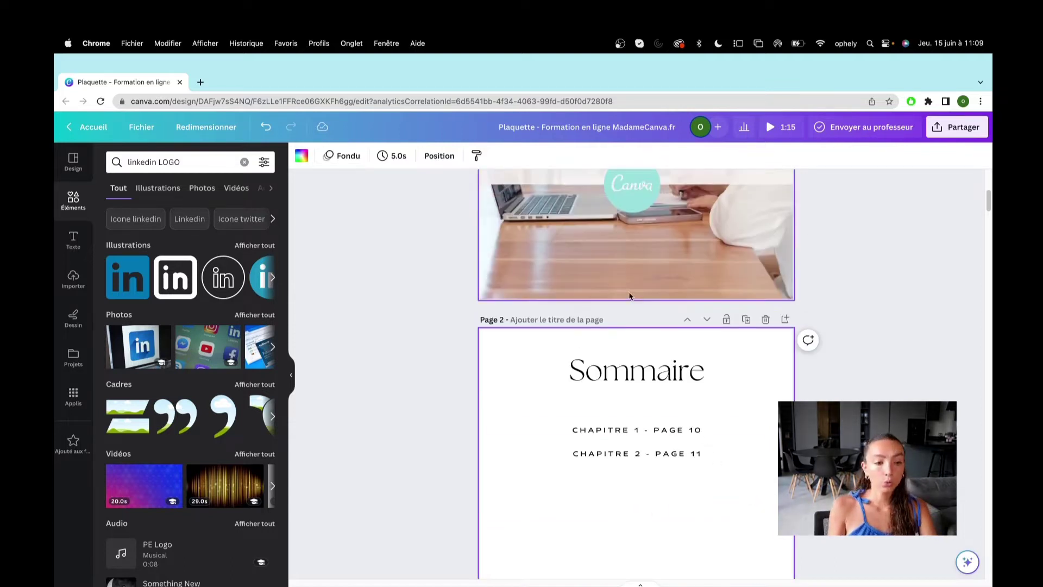
{"action": "left_click", "coordinate": [630, 430]}
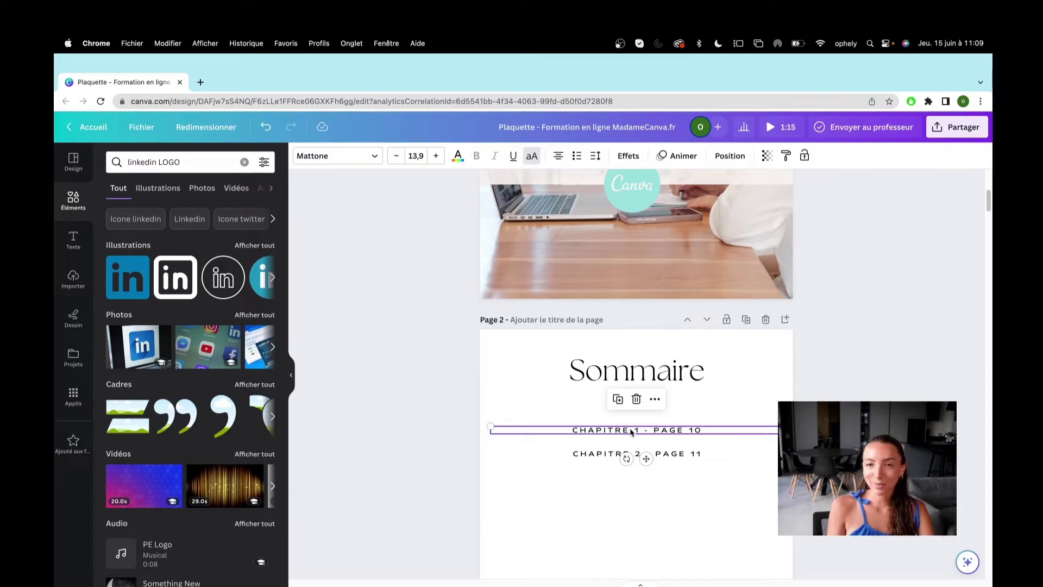
{"action": "scroll", "coordinate": [635, 397], "scroll_direction": "up", "scroll_amount": 5}
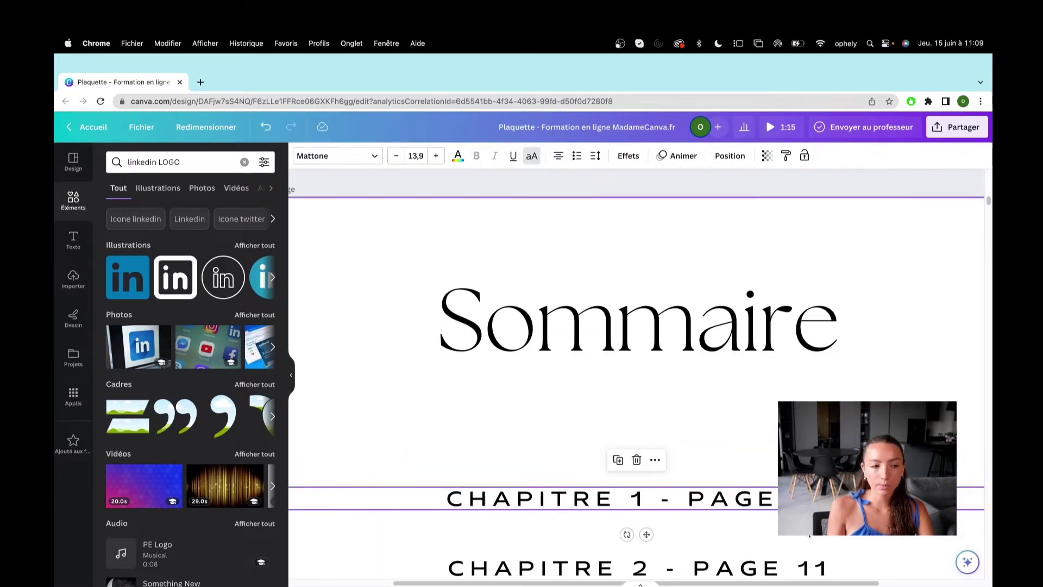
{"action": "scroll", "coordinate": [635, 397], "scroll_direction": "down", "scroll_amount": 4}
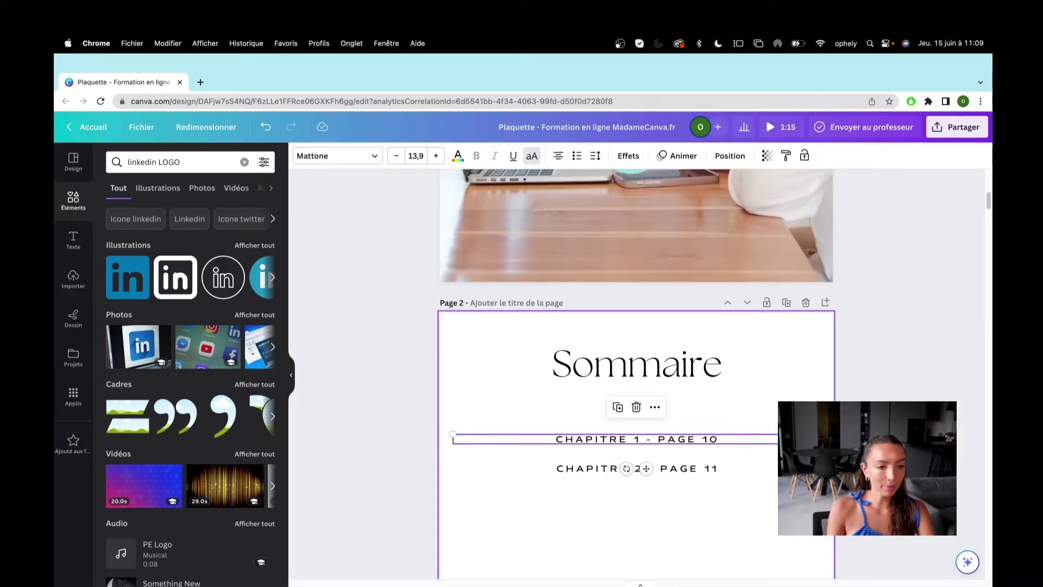
{"action": "left_click", "coordinate": [723, 440]}
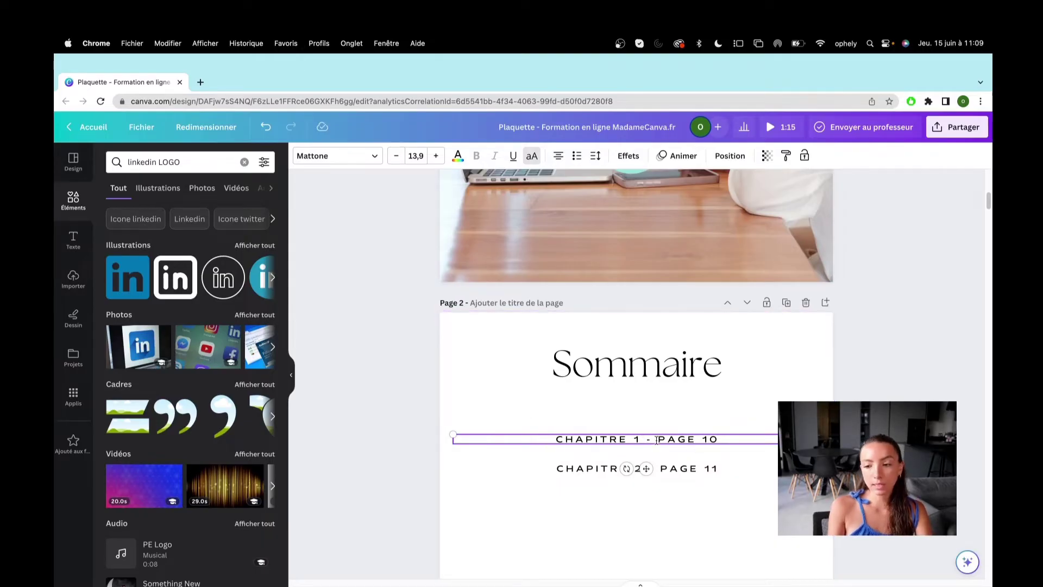
{"action": "left_click_drag", "start_coordinate": [658, 438], "coordinate": [570, 440]}
{"action": "left_click", "coordinate": [723, 441]}
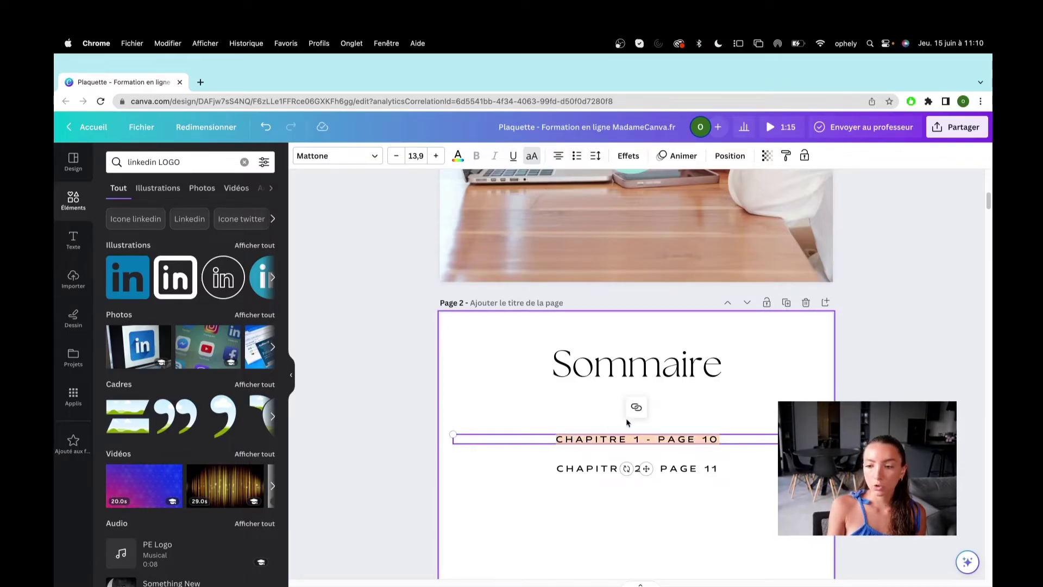
{"action": "left_click", "coordinate": [636, 412]}
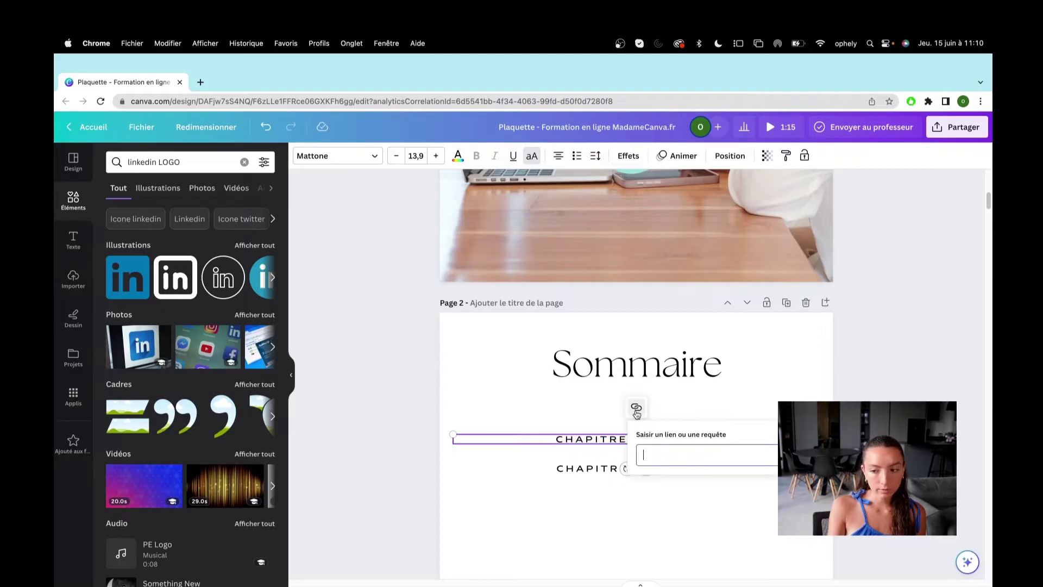
{"action": "scroll", "coordinate": [726, 537], "scroll_direction": "down", "scroll_amount": 2}
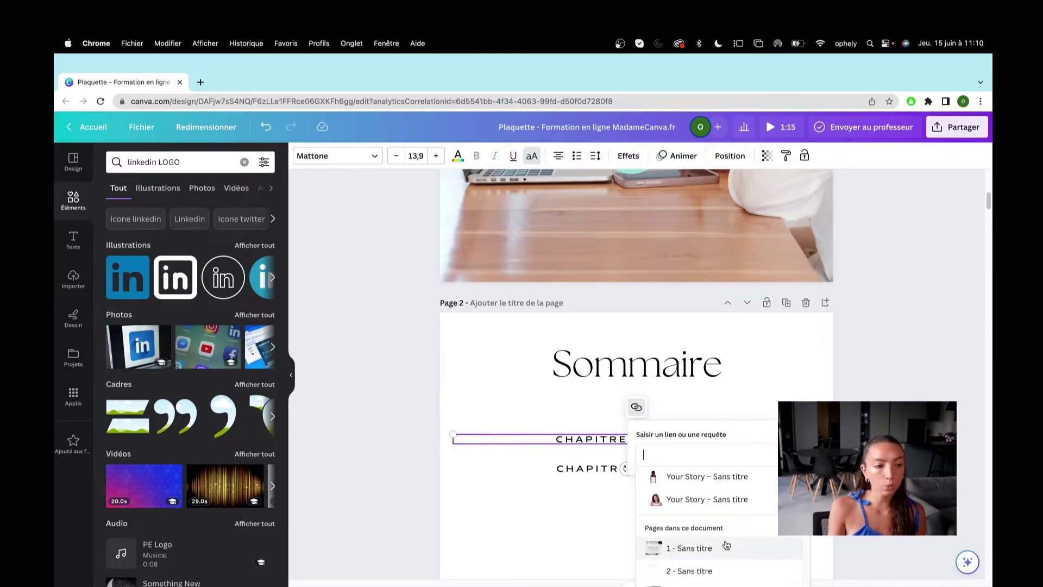
{"action": "scroll", "coordinate": [725, 544], "scroll_direction": "down", "scroll_amount": 5}
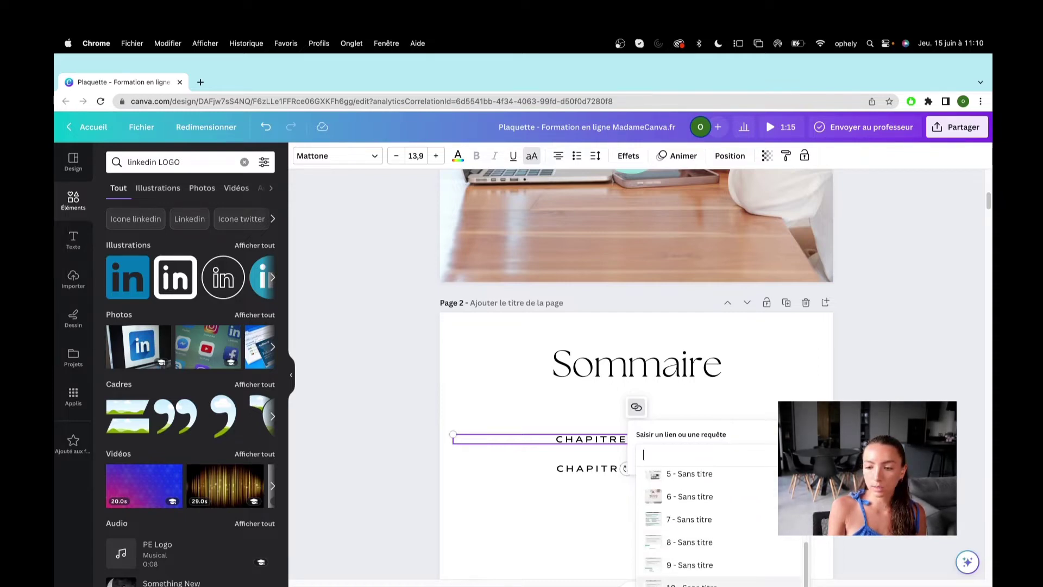
{"action": "left_click", "coordinate": [692, 584]}
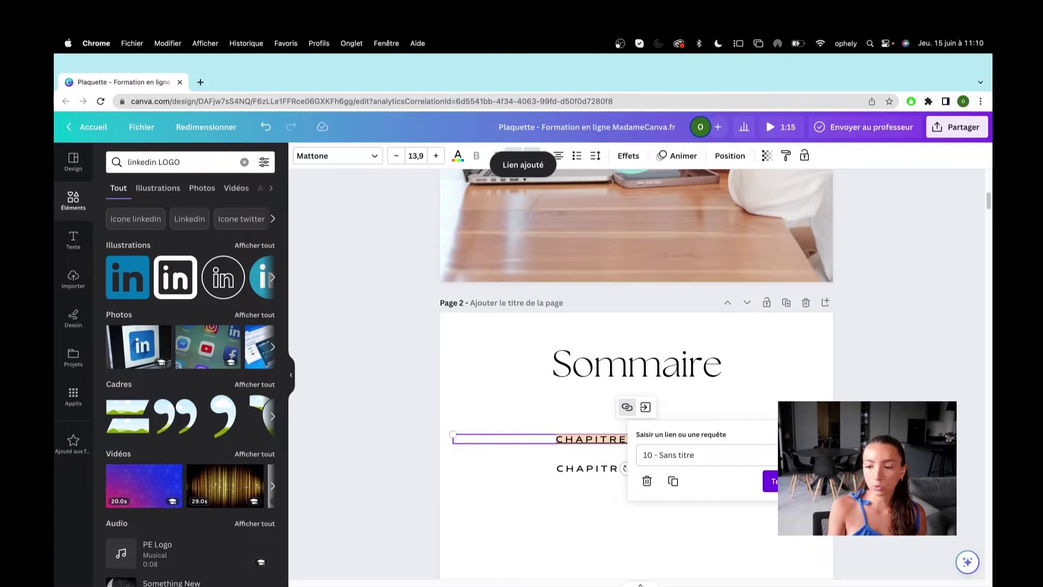
{"action": "key", "text": "Escape"}
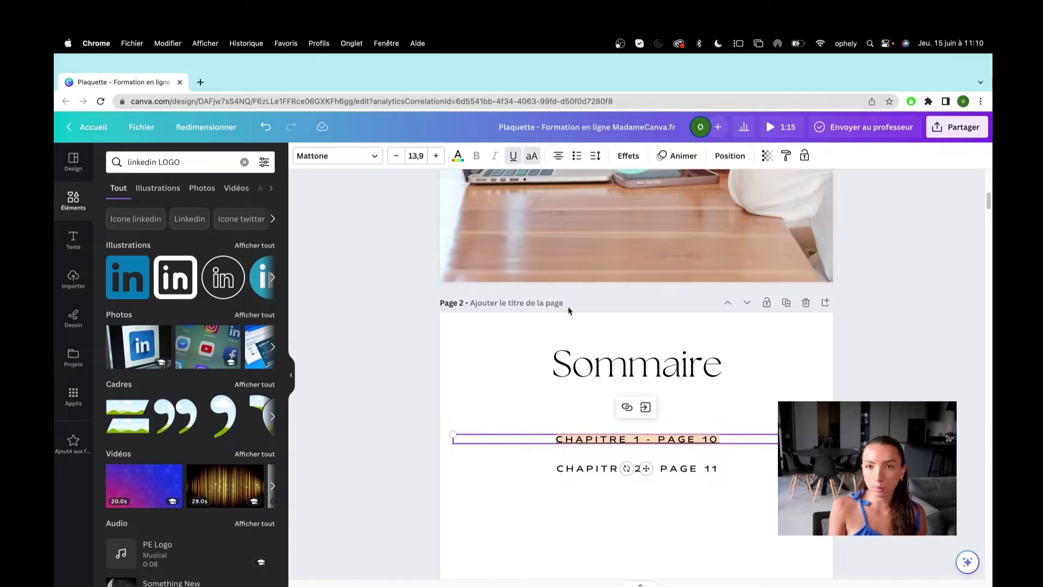
Remove the underline from the whole "CHAPITRE 1 - PAGE 10" line.
{"action": "left_click", "coordinate": [708, 471]}
{"action": "left_click", "coordinate": [711, 469]}
{"action": "key", "text": "Escape"}
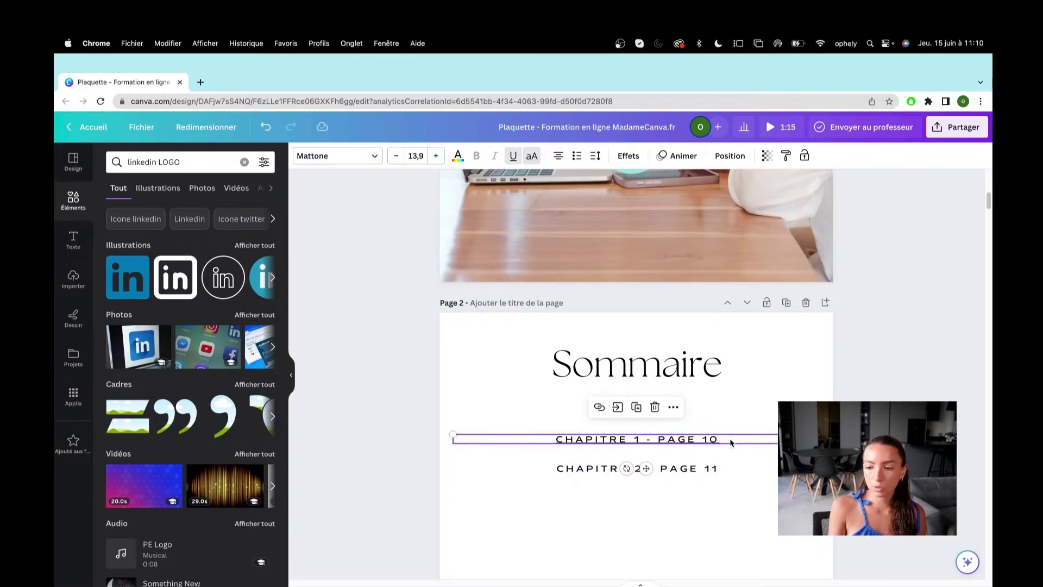
{"action": "key", "text": "Escape"}
{"action": "left_click", "coordinate": [551, 446]}
{"action": "left_click_drag", "start_coordinate": [543, 445], "coordinate": [776, 444]}
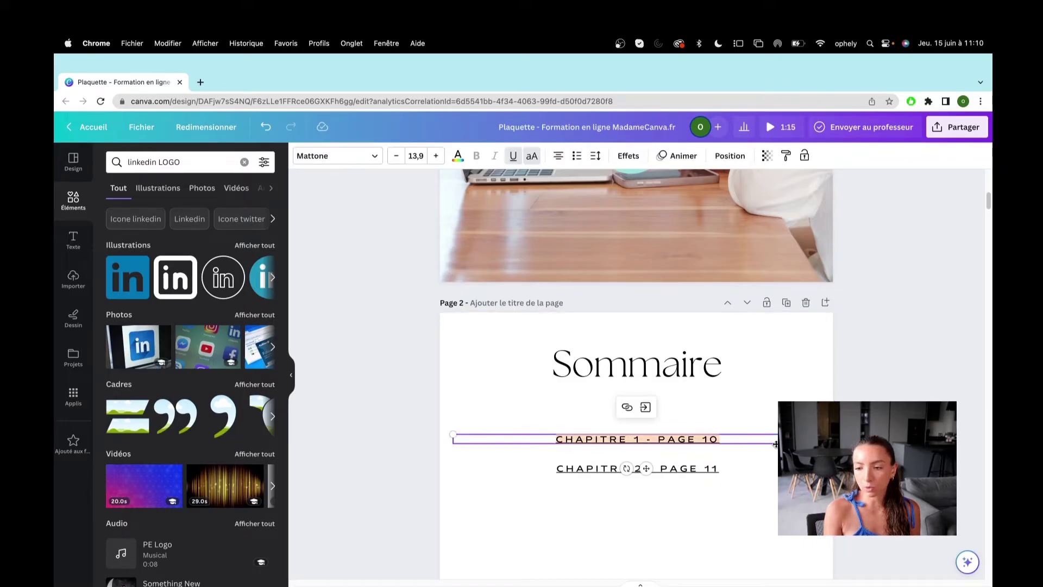
{"action": "left_click", "coordinate": [513, 156]}
{"action": "left_click", "coordinate": [536, 483]}
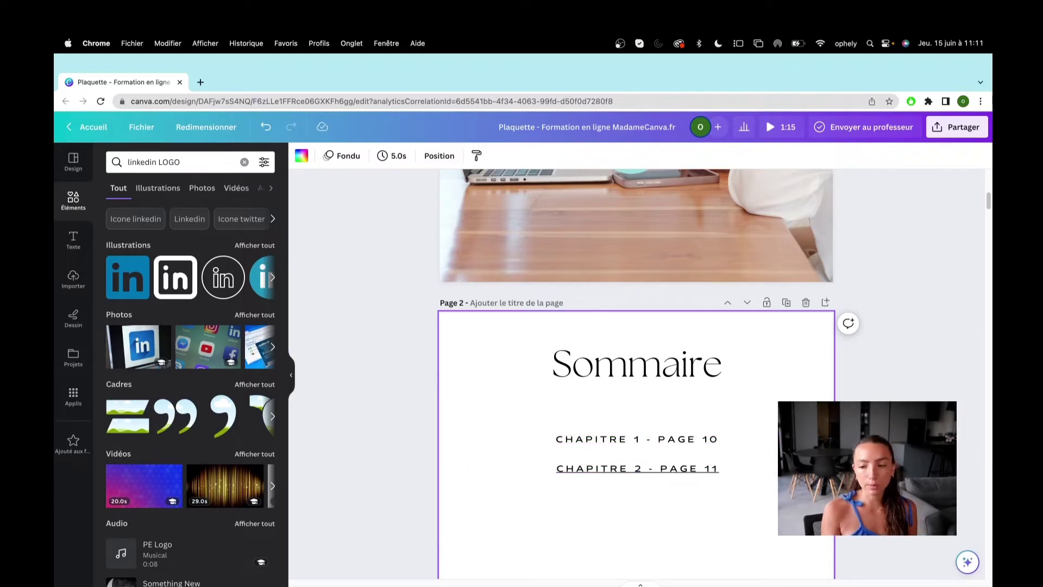
Underline only the words "PAGE 10" in the first chapter line.
{"action": "left_click", "coordinate": [715, 439]}
{"action": "left_click_drag", "start_coordinate": [717, 439], "coordinate": [653, 434]}
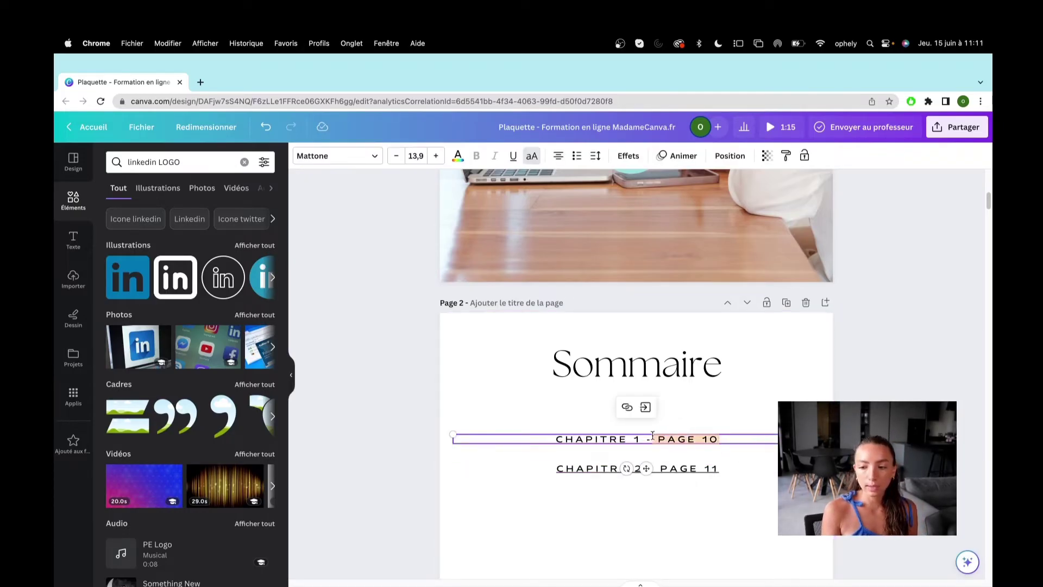
{"action": "left_click", "coordinate": [513, 156]}
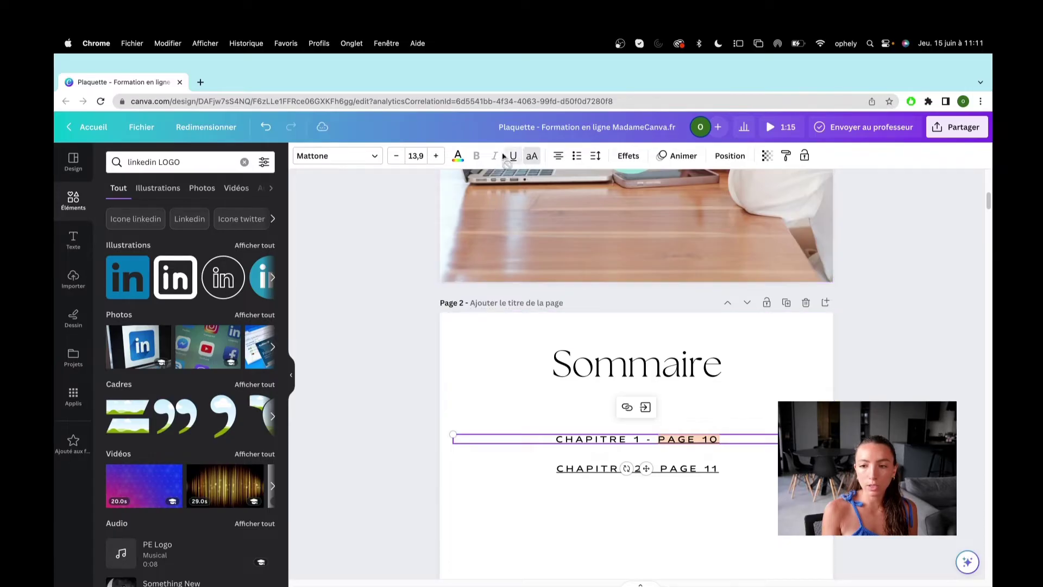
{"action": "left_click", "coordinate": [681, 494]}
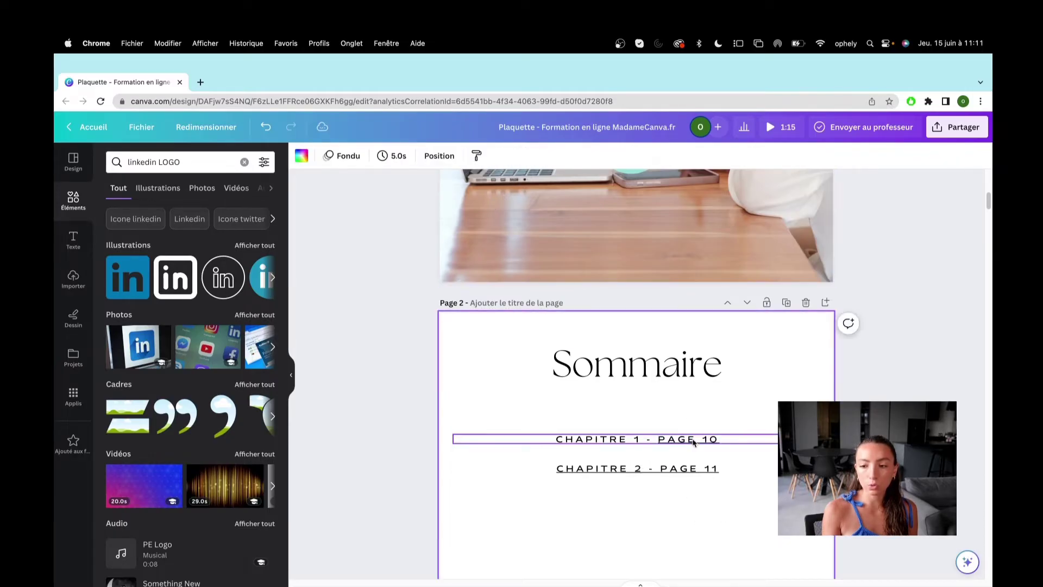
Try out a small arrow-click illustration from a "CLICK" elements search beside "PAGE 10" and delete it again.
{"action": "left_click", "coordinate": [244, 162]}
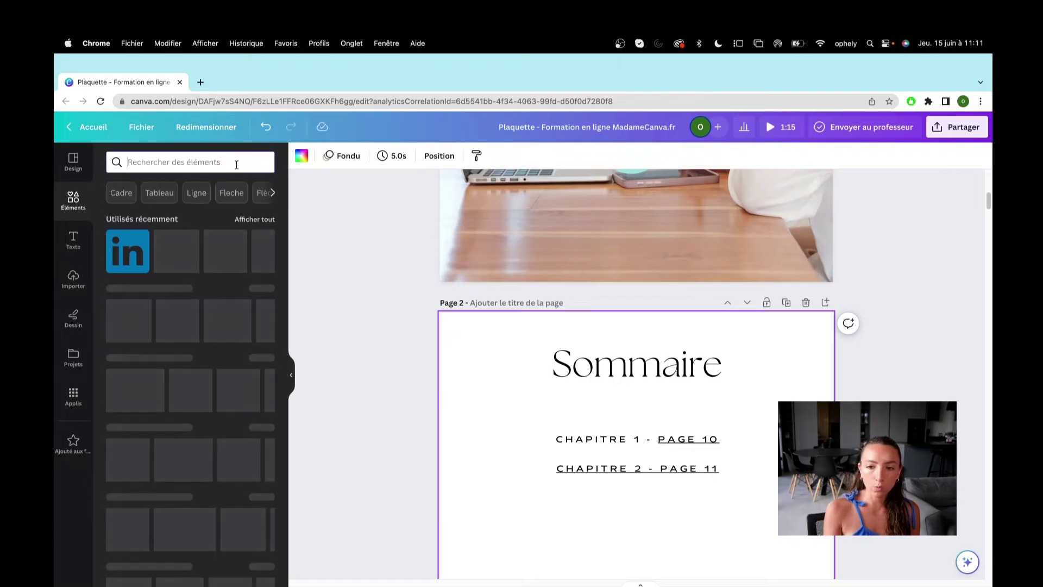
{"action": "type", "text": "CLICK"}
{"action": "key", "text": "Return"}
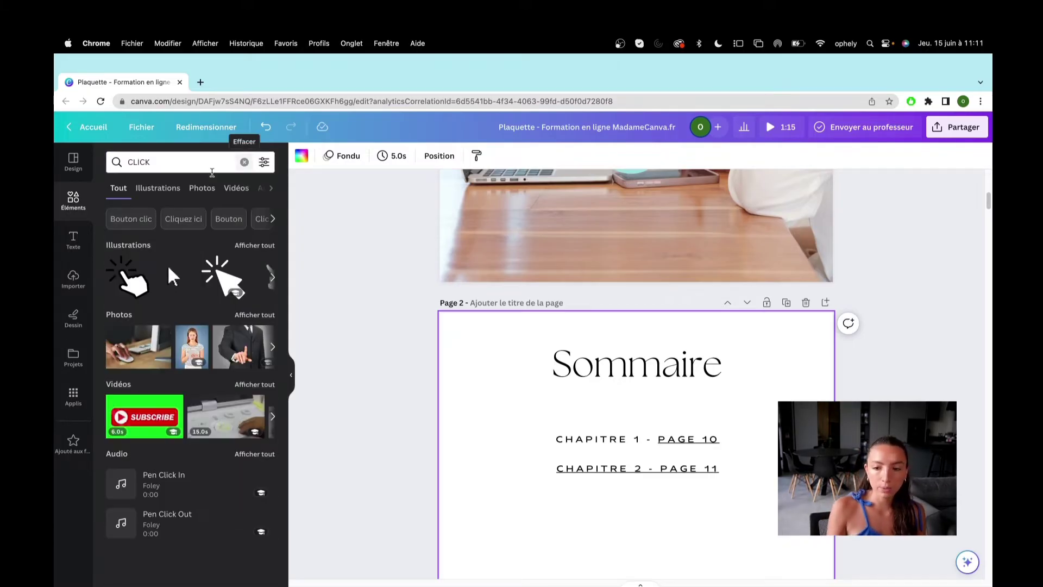
{"action": "left_click", "coordinate": [222, 277]}
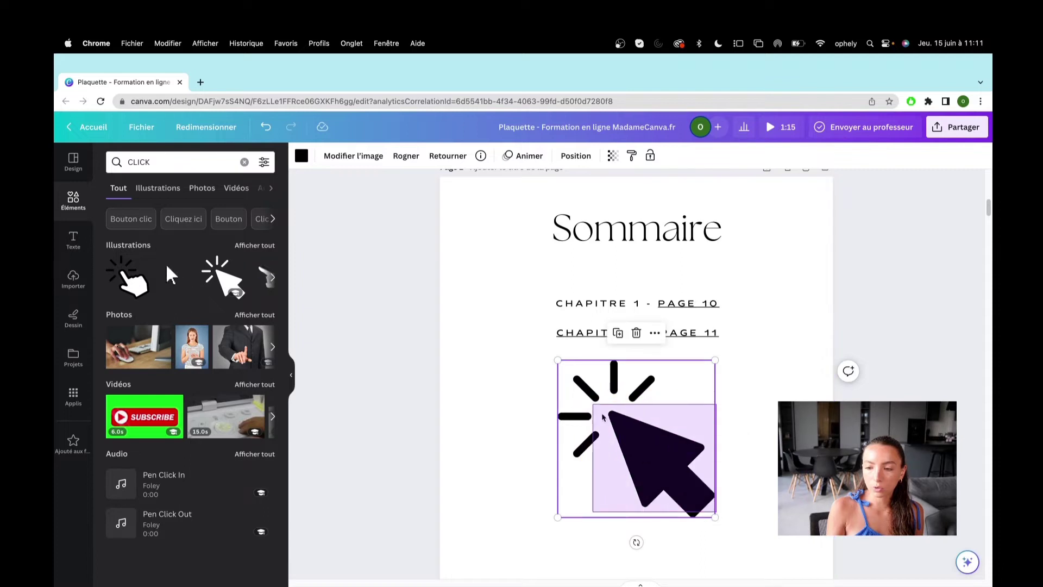
{"action": "left_click_drag", "start_coordinate": [712, 525], "coordinate": [735, 342]}
{"action": "left_click", "coordinate": [748, 380]}
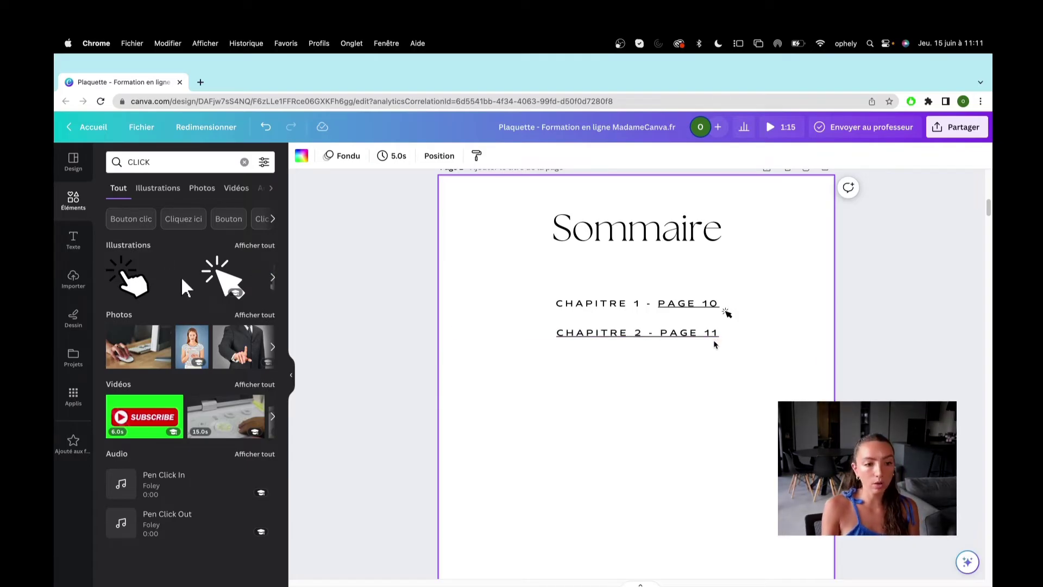
{"action": "left_click", "coordinate": [726, 313]}
{"action": "key", "text": "Delete"}
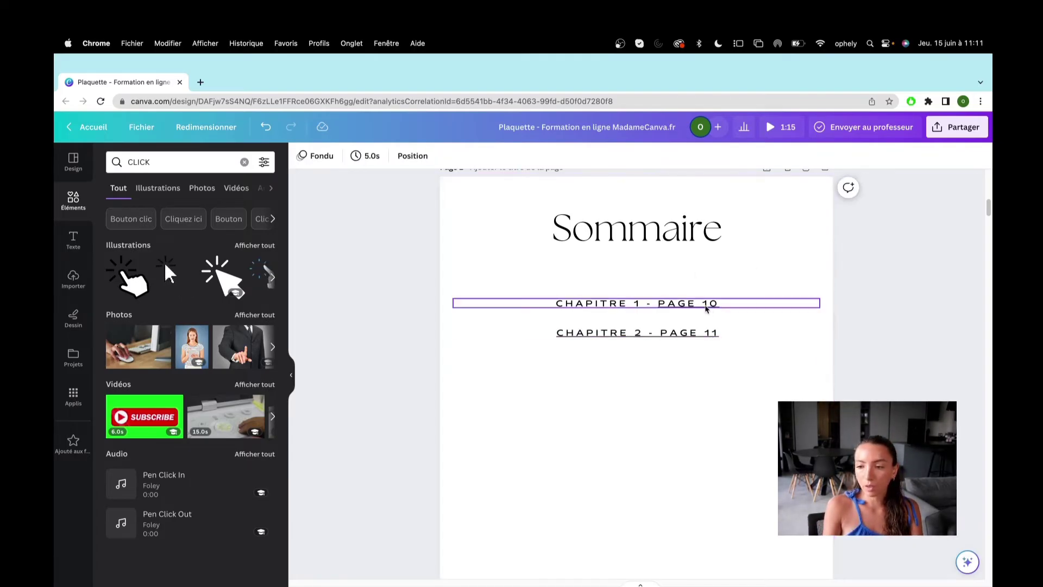
Open madamecanva.fr in a new browser tab and copy the site's address.
{"action": "scroll", "coordinate": [729, 361], "scroll_direction": "down", "scroll_amount": 5}
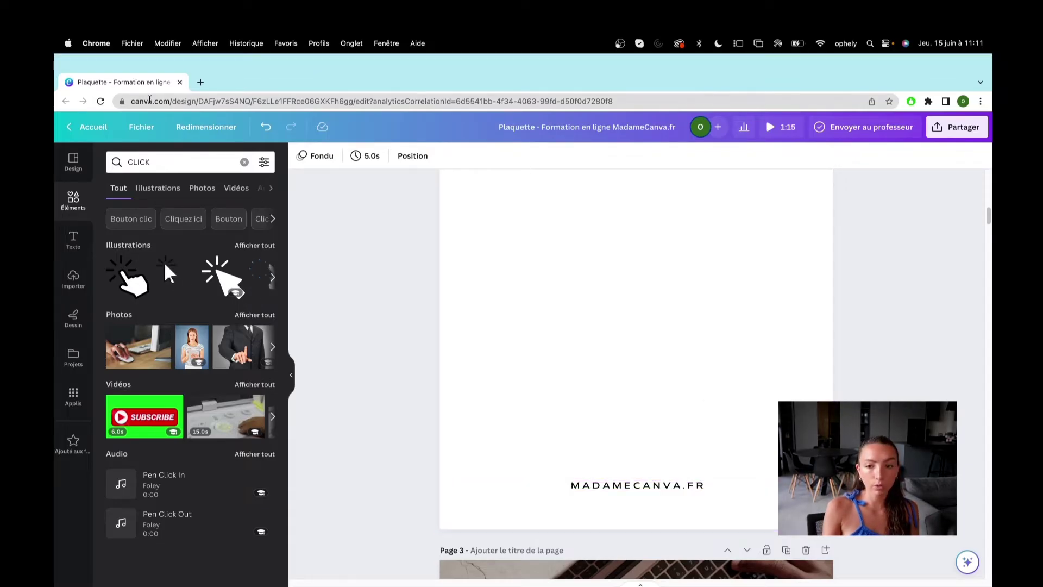
{"action": "left_click", "coordinate": [199, 86]}
{"action": "type", "text": "madame"}
{"action": "key", "text": "Return"}
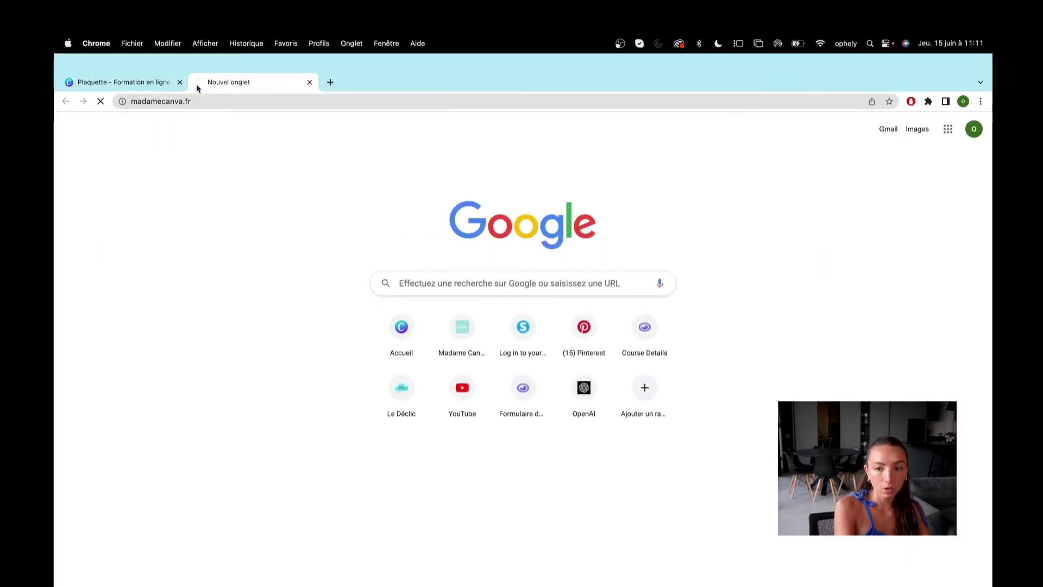
{"action": "left_click", "coordinate": [198, 100]}
{"action": "key", "text": "super+c"}
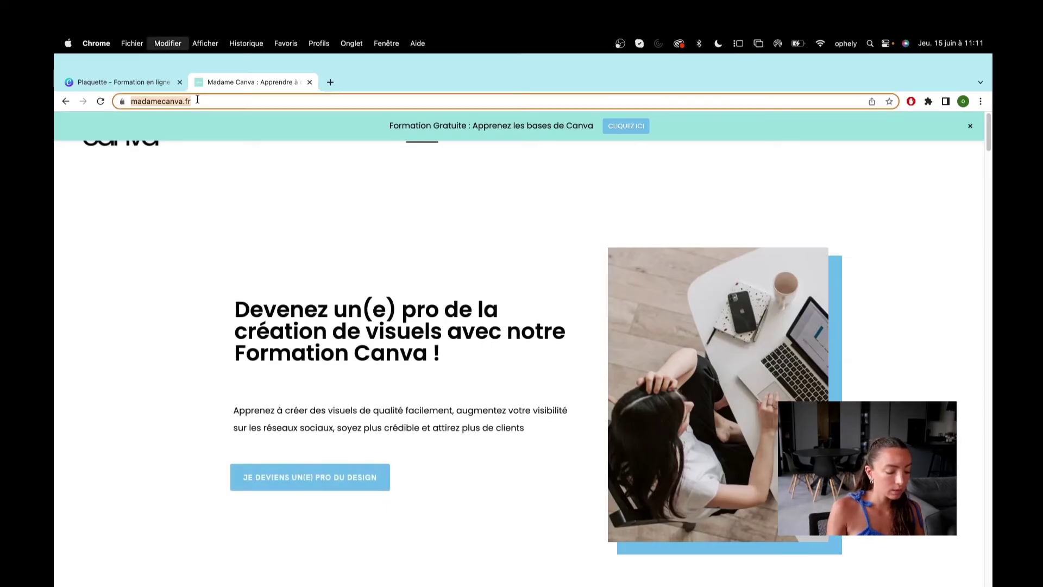
{"action": "left_click", "coordinate": [158, 76]}
{"action": "left_click", "coordinate": [698, 486]}
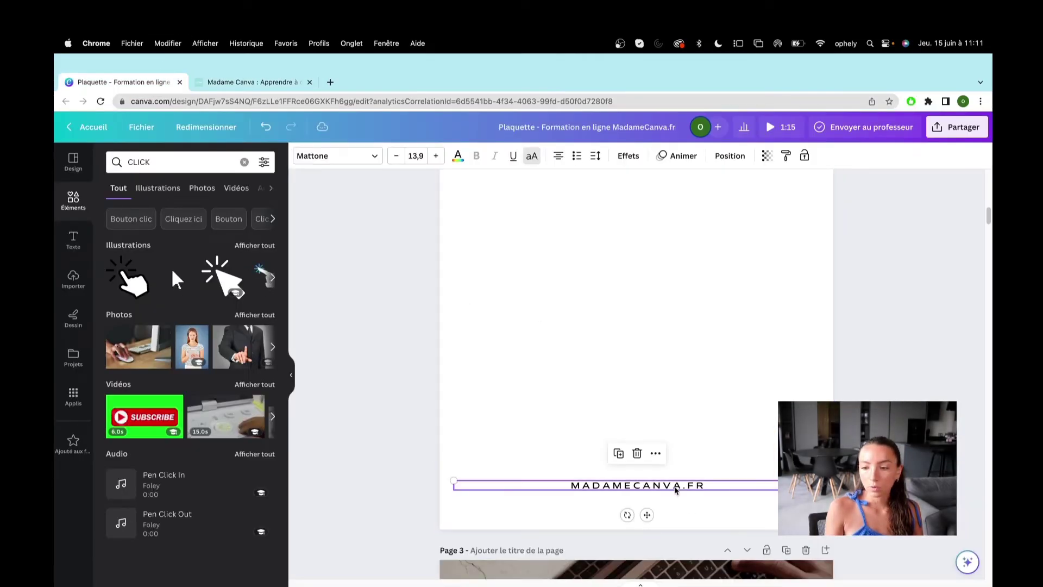
{"action": "left_click_drag", "start_coordinate": [705, 485], "coordinate": [568, 485]}
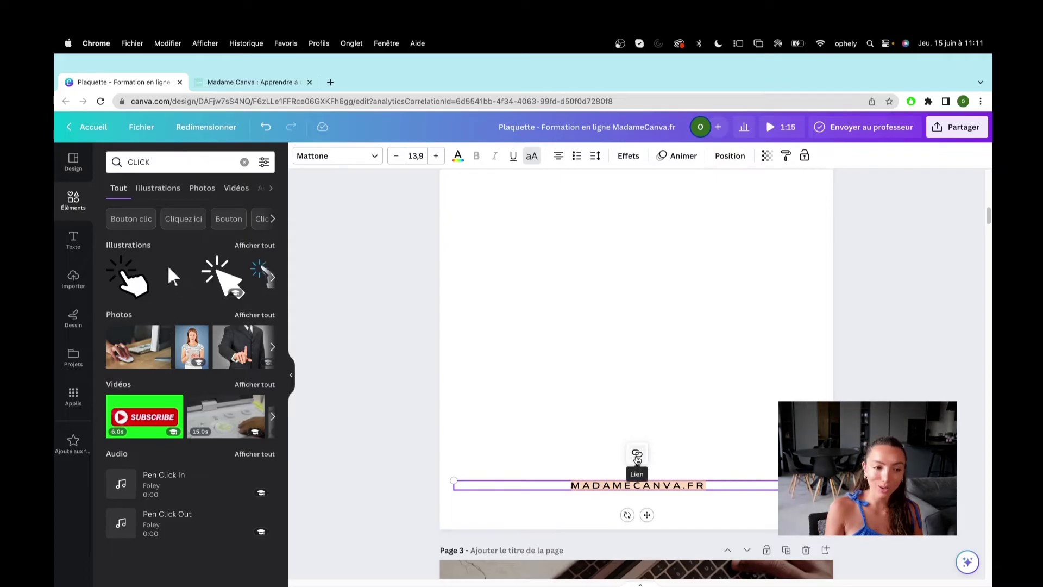
{"action": "left_click", "coordinate": [637, 454]}
{"action": "key", "text": "super+v"}
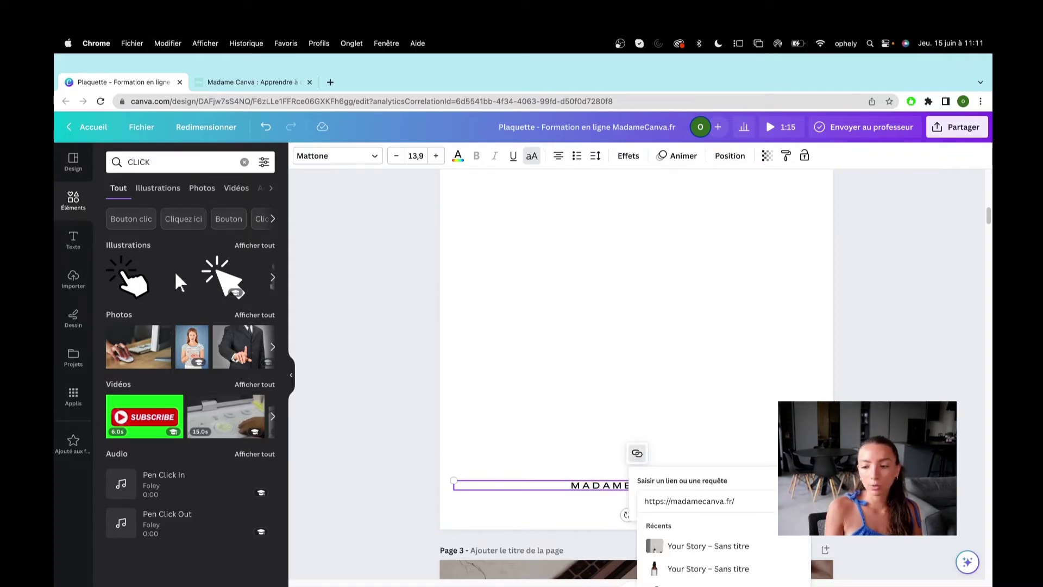
{"action": "key", "text": "Return"}
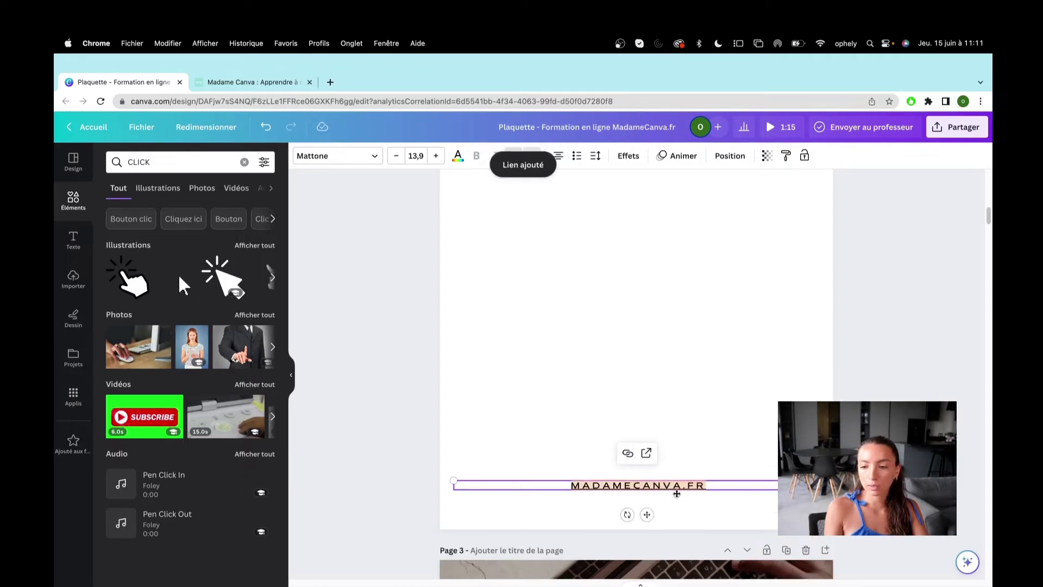
{"action": "left_click", "coordinate": [676, 495]}
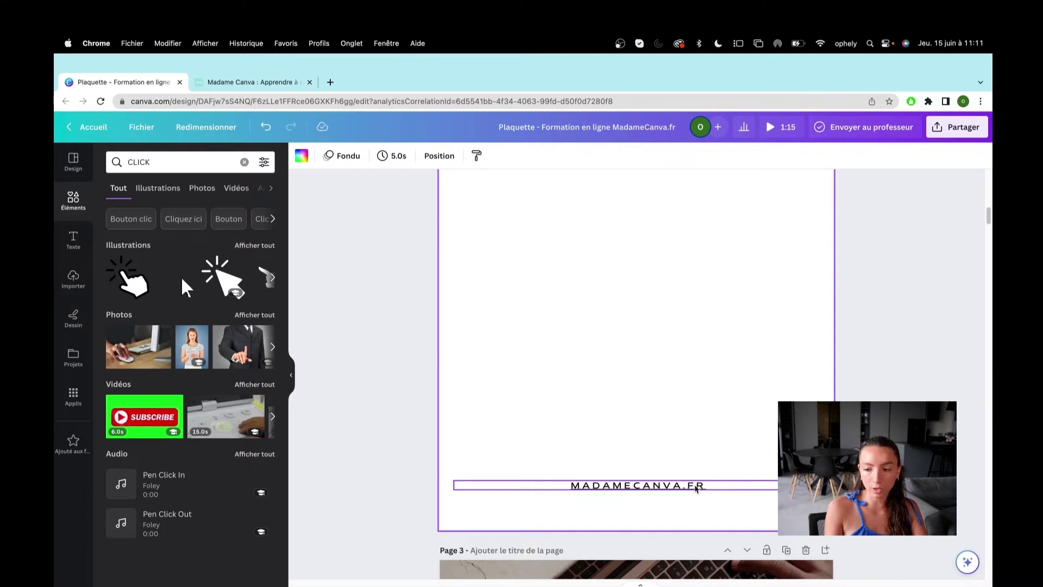
Add a web link to the LinkedIn logo in the corner of page 2.
{"action": "left_click", "coordinate": [166, 265]}
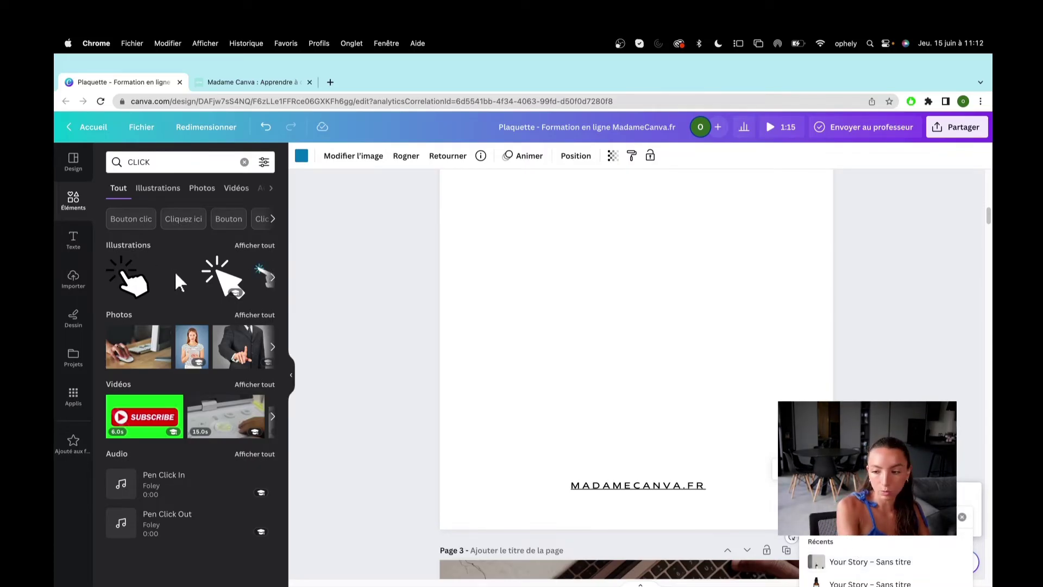
{"action": "key", "text": "Caps_Lock"}
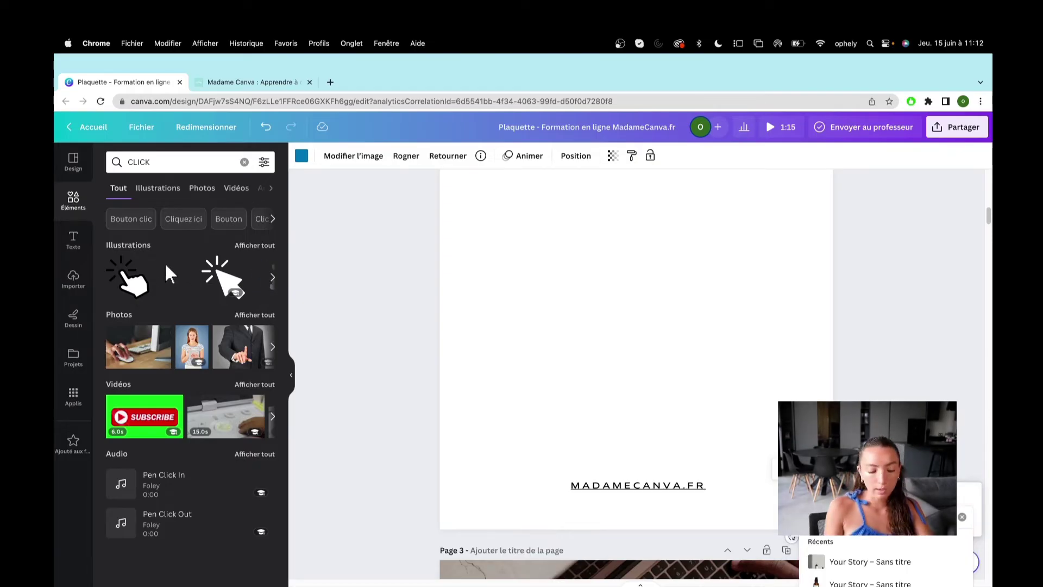
{"action": "key", "text": "Return"}
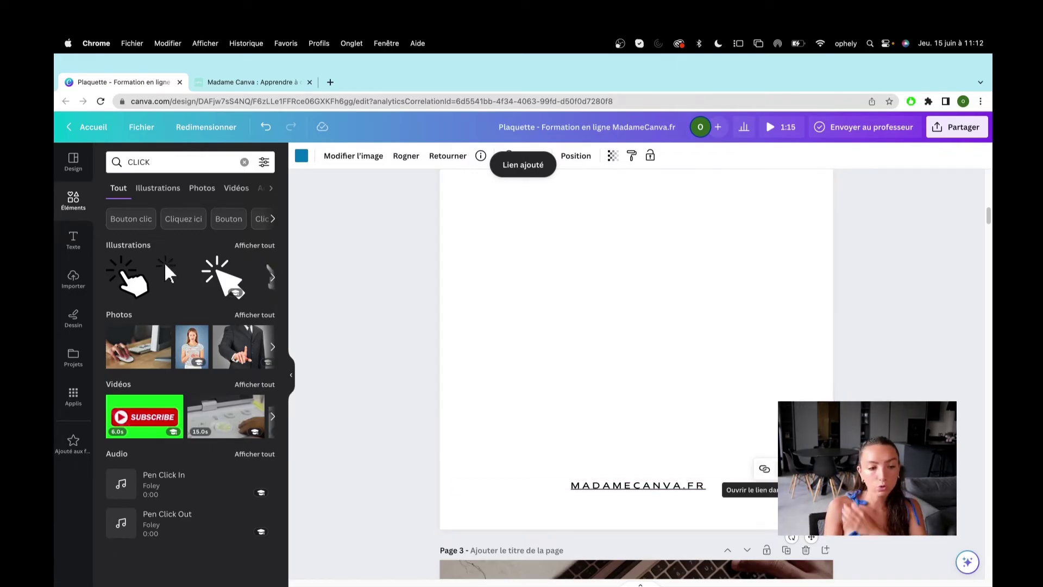
Test the LinkedIn logo's link in a new browser tab, and return to the "MADAMECANVA.FR" line in the brochure.
{"action": "left_click", "coordinate": [764, 468]}
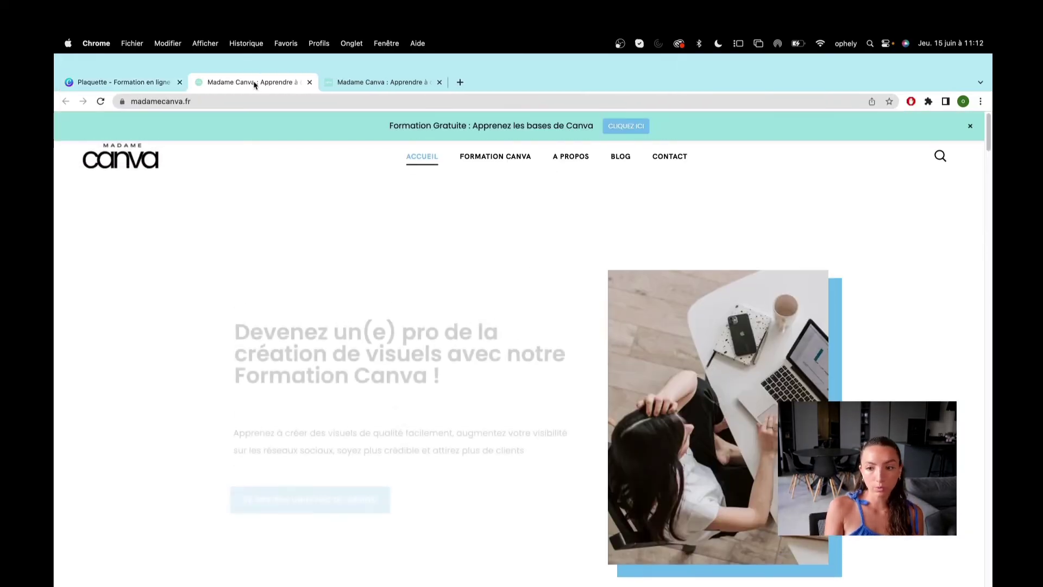
{"action": "key", "text": "super+alt+Left"}
{"action": "left_click", "coordinate": [638, 485]}
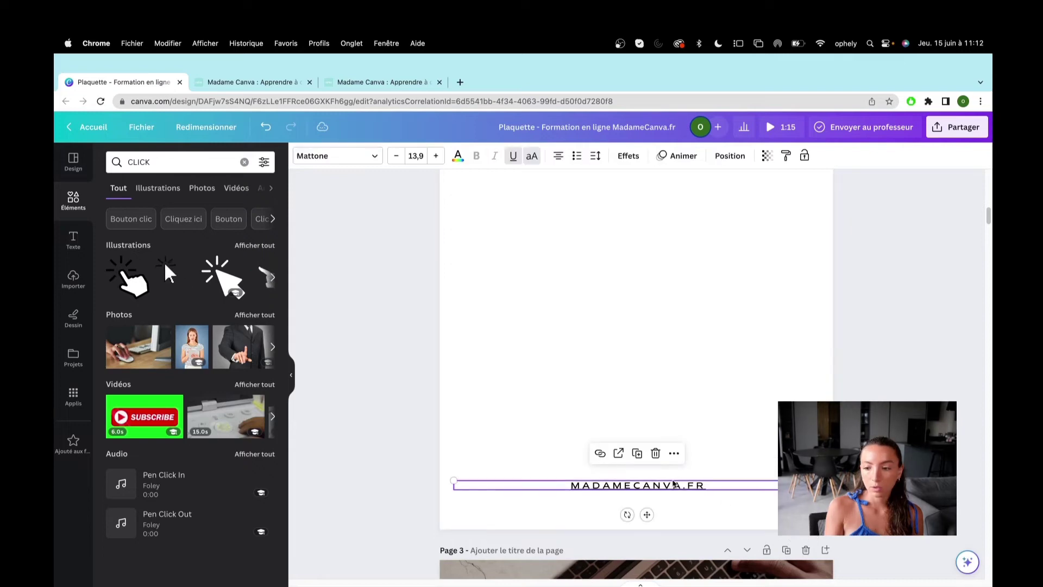
Test the links of the "MADAMECANVA.FR" line and the "CHAPITRE 2 - PAGE 11" line, returning to the Sommaire page.
{"action": "left_click", "coordinate": [626, 454]}
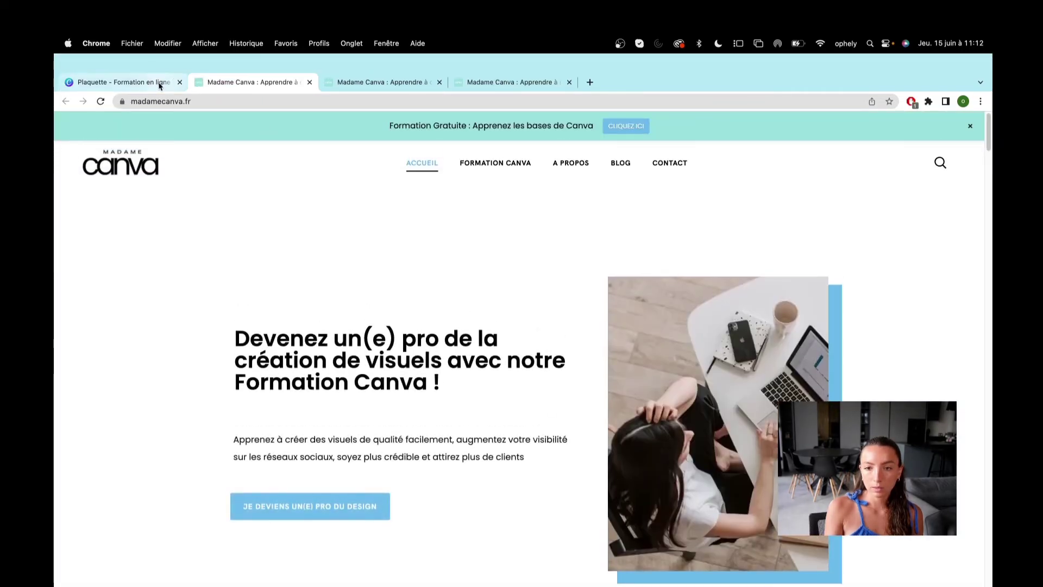
{"action": "left_click", "coordinate": [141, 82]}
{"action": "scroll", "coordinate": [670, 321], "scroll_direction": "down", "scroll_amount": 5}
{"action": "left_click", "coordinate": [646, 283]}
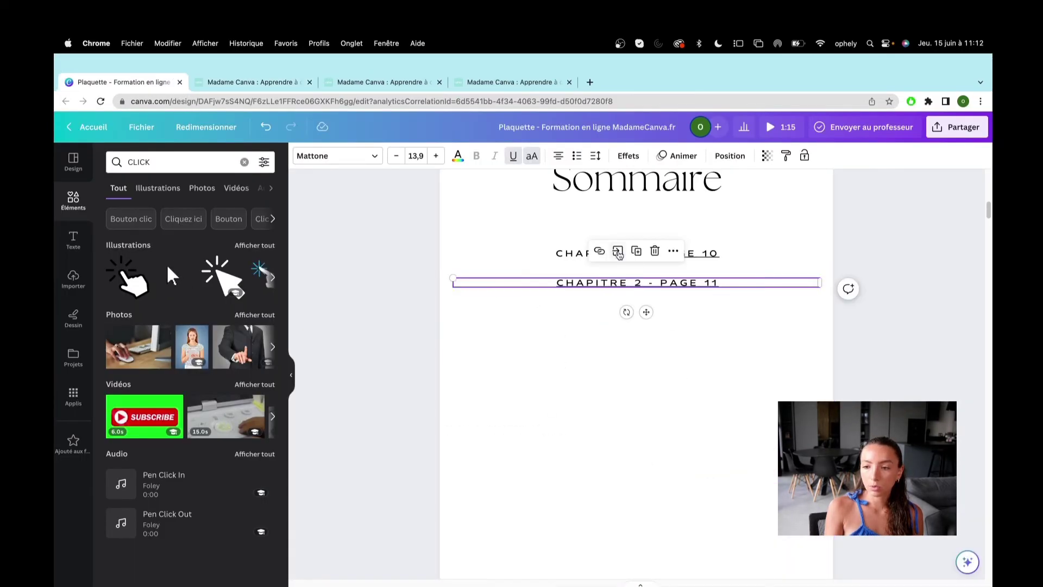
{"action": "left_click", "coordinate": [617, 251]}
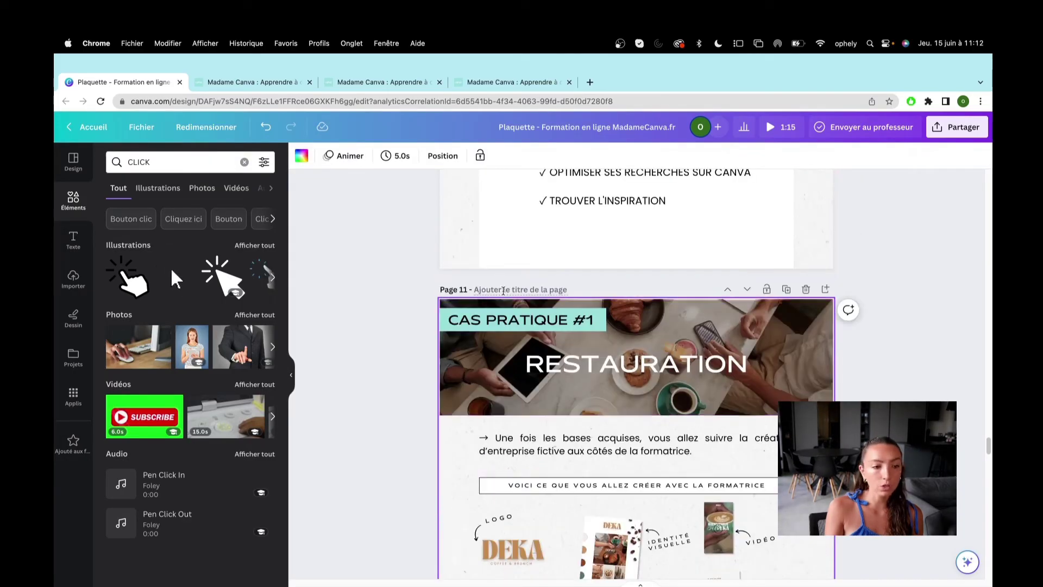
{"action": "scroll", "coordinate": [702, 283], "scroll_direction": "up", "scroll_amount": 20}
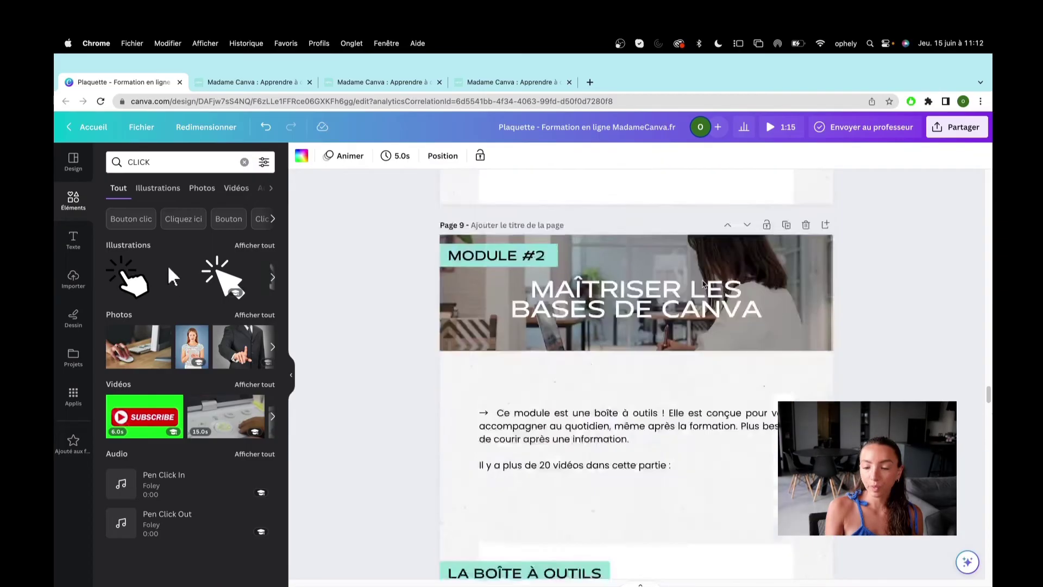
{"action": "scroll", "coordinate": [702, 283], "scroll_direction": "up", "scroll_amount": 5}
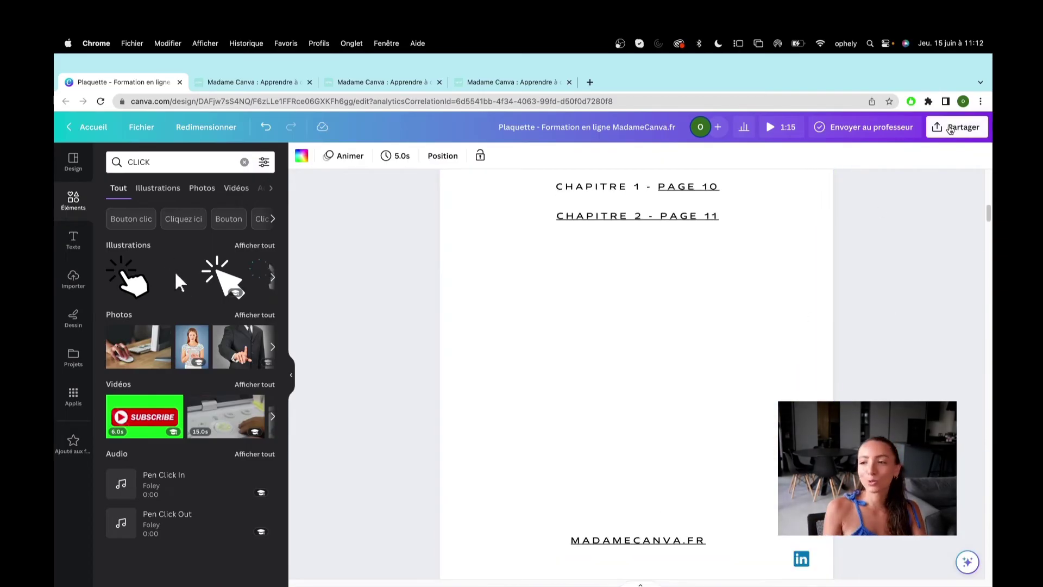
Download the brochure as a PDF standard file.
{"action": "left_click", "coordinate": [956, 127]}
{"action": "left_click", "coordinate": [868, 402]}
{"action": "left_click", "coordinate": [845, 195]}
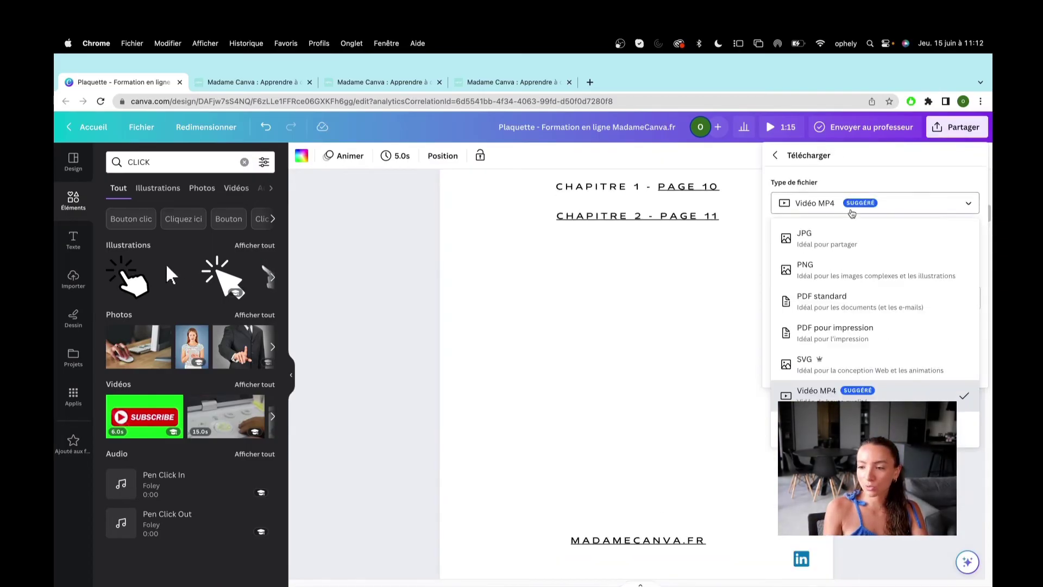
{"action": "left_click", "coordinate": [837, 301]}
{"action": "left_click", "coordinate": [873, 377]}
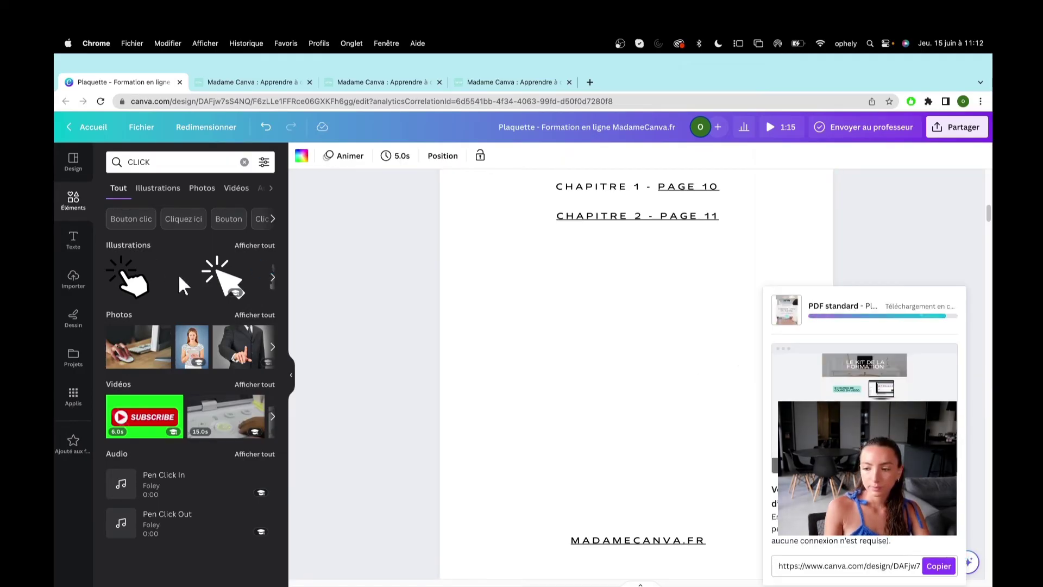
Open the downloaded PDF in a new browser tab, test the Chapitre 1 "PAGE 10" link, and return to the Sommaire page.
{"action": "left_click_drag", "start_coordinate": [166, 263], "coordinate": [616, 85]}
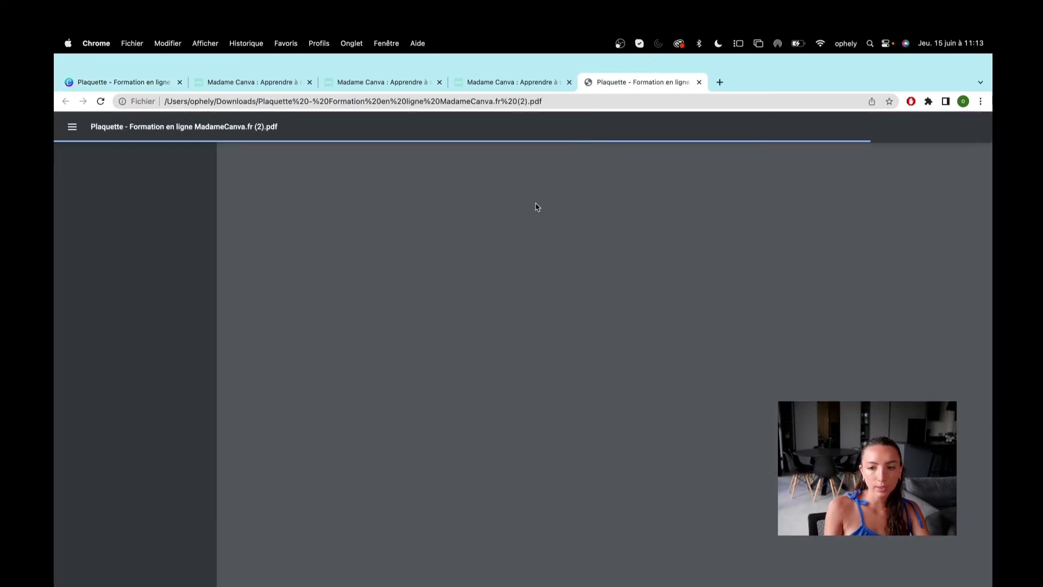
{"action": "scroll", "coordinate": [546, 231], "scroll_direction": "down", "scroll_amount": 10}
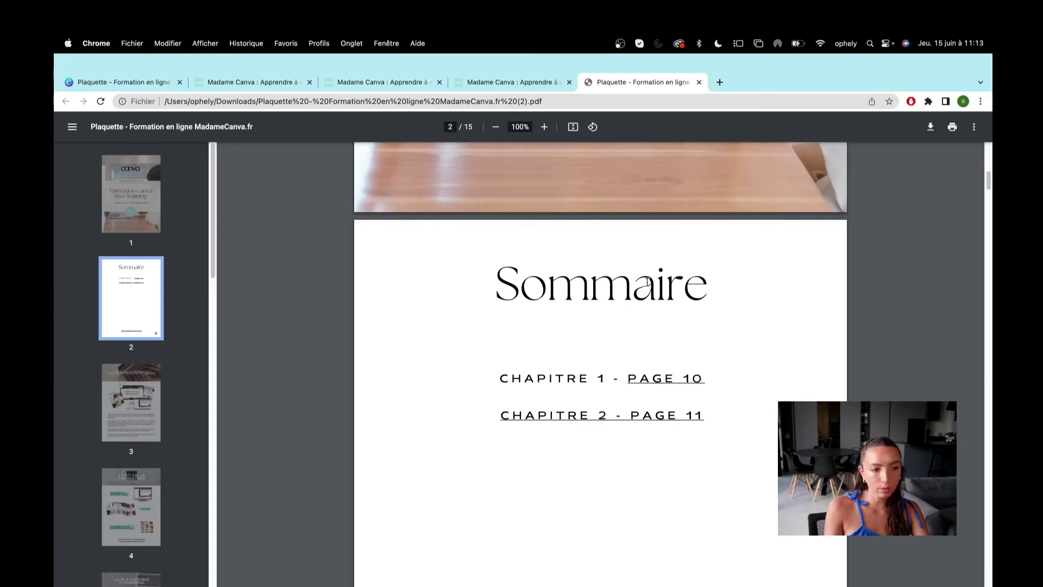
{"action": "left_click", "coordinate": [657, 380]}
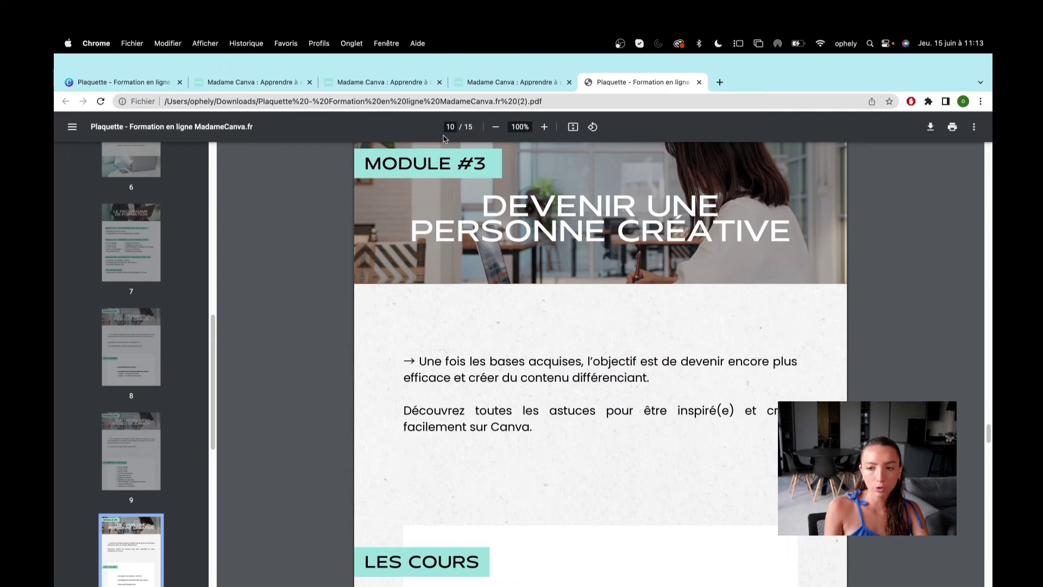
{"action": "scroll", "coordinate": [190, 289], "scroll_direction": "up", "scroll_amount": 10}
{"action": "left_click", "coordinate": [131, 297]}
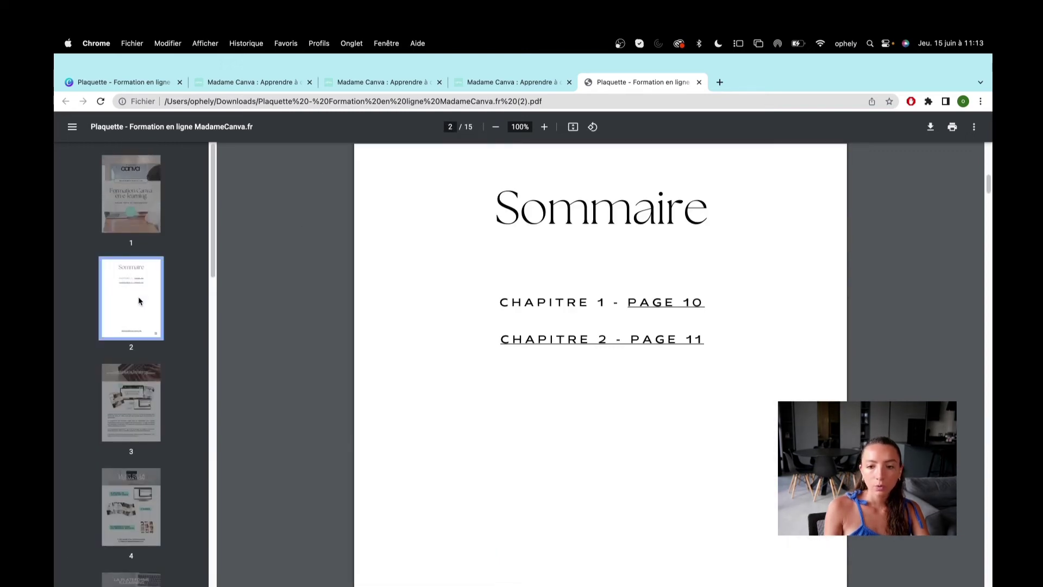
Test the "CHAPITRE 2 - PAGE 11" link in the PDF and return to the Sommaire page.
{"action": "left_click", "coordinate": [645, 350]}
{"action": "scroll", "coordinate": [153, 288], "scroll_direction": "up", "scroll_amount": 10}
{"action": "left_click", "coordinate": [153, 288]}
{"action": "scroll", "coordinate": [556, 429], "scroll_direction": "down", "scroll_amount": 5}
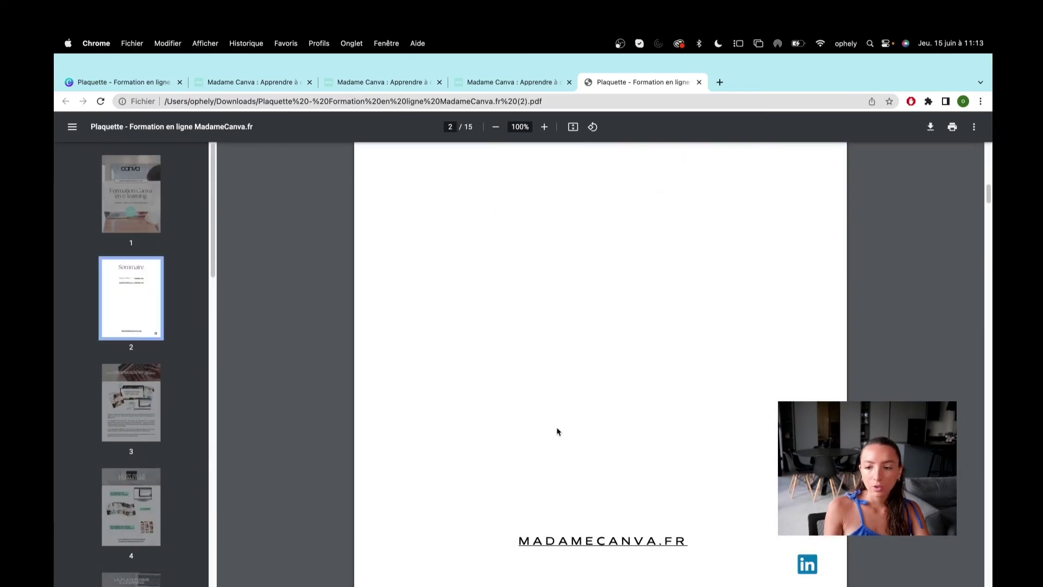
Test the "MADAMECANVA.FR" link and the LinkedIn logo's link on page 2 of the PDF.
{"action": "left_click", "coordinate": [588, 535]}
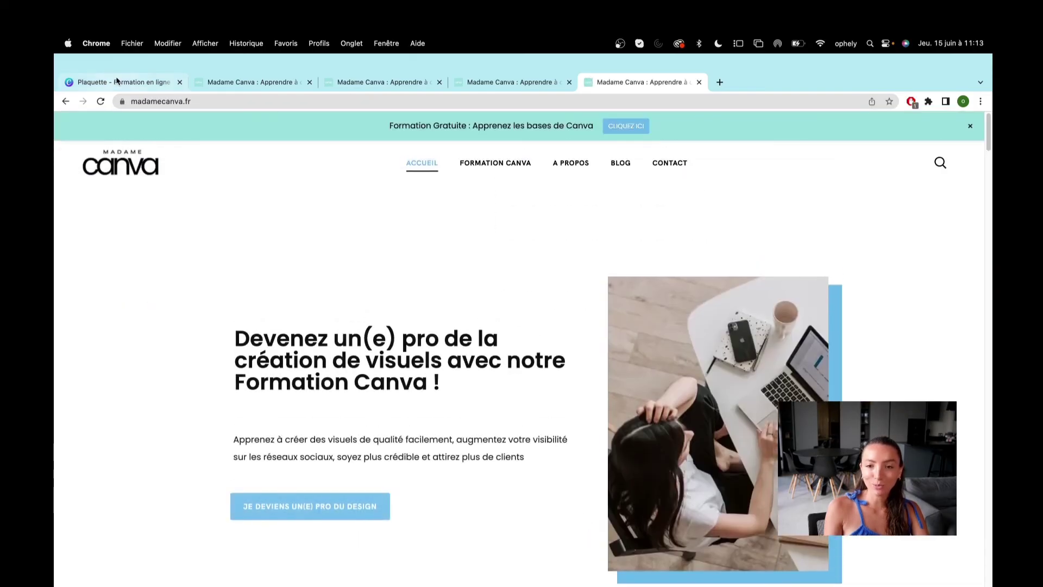
{"action": "left_click", "coordinate": [68, 105]}
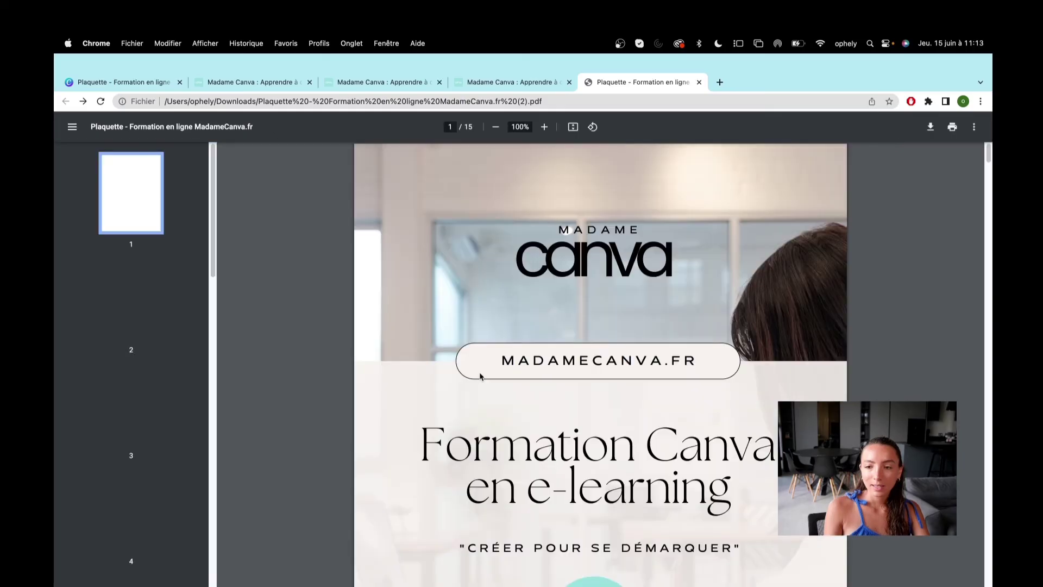
{"action": "scroll", "coordinate": [734, 517], "scroll_direction": "down", "scroll_amount": 5}
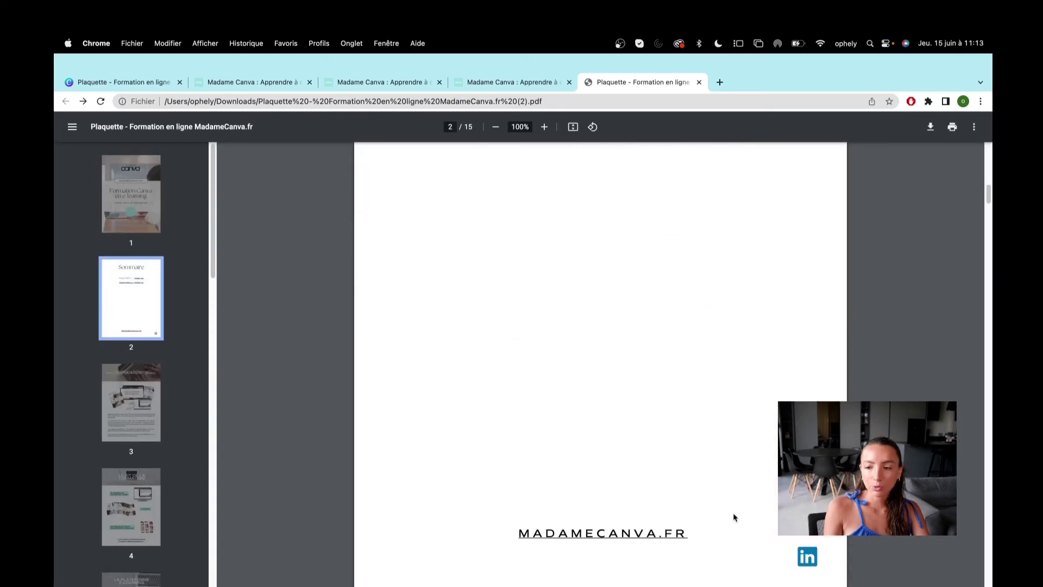
{"action": "left_click", "coordinate": [807, 557]}
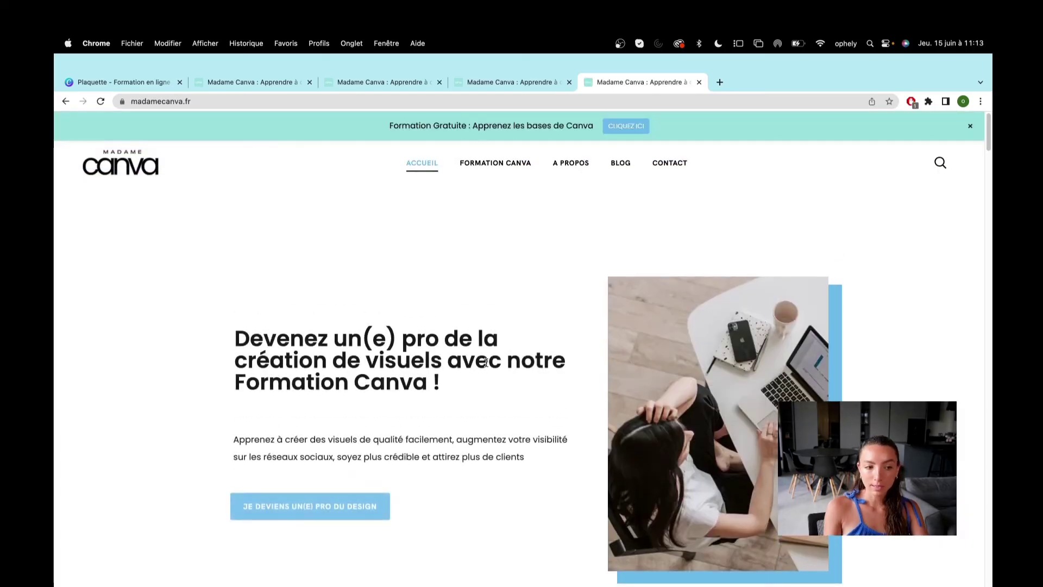
{"action": "left_click", "coordinate": [552, 87]}
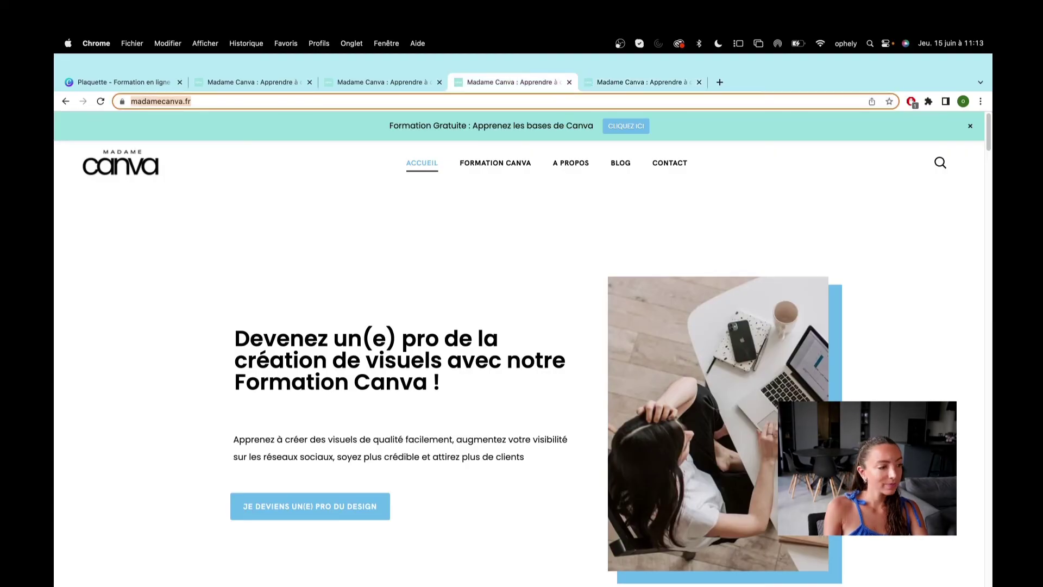